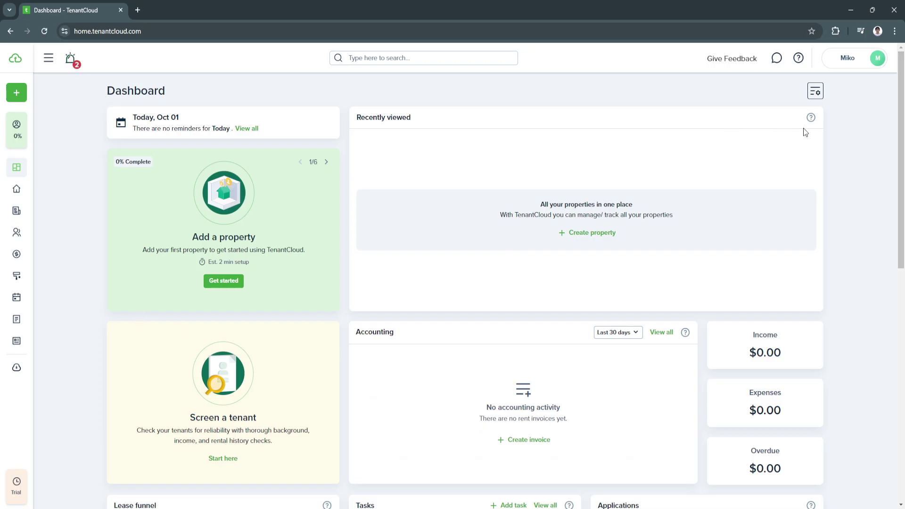
# Scroll the dashboard and highlight the Properties & units and Expiring leases panel titles.
pyautogui.scroll(-1, 903, 148)
pyautogui.scroll(1, 902, 148)
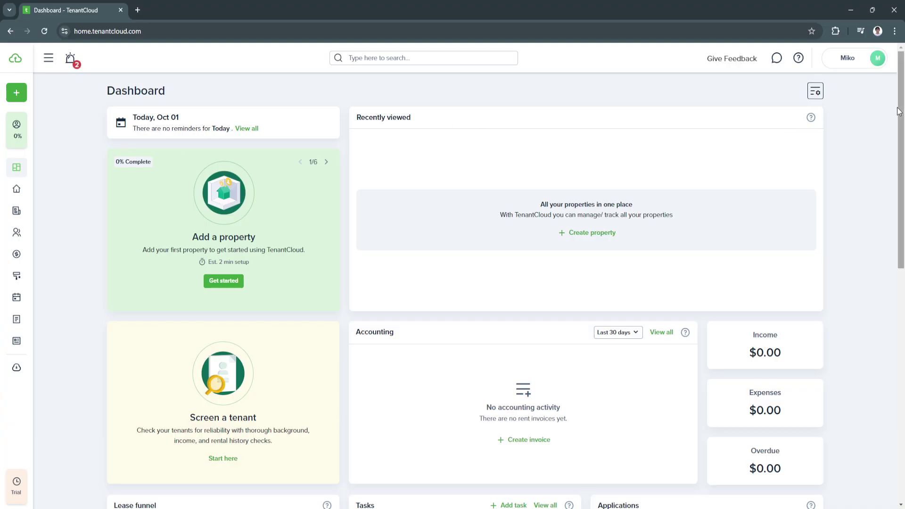
pyautogui.moveTo(901, 112)
pyautogui.mouseDown()
pyautogui.moveTo(901, 342)
pyautogui.moveTo(904, 117)
pyautogui.mouseUp()
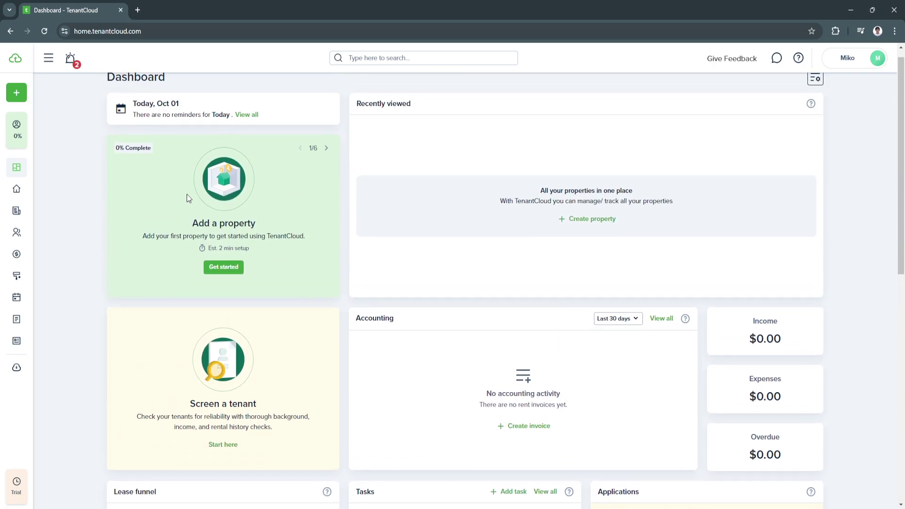
pyautogui.scroll(1, 140, 226)
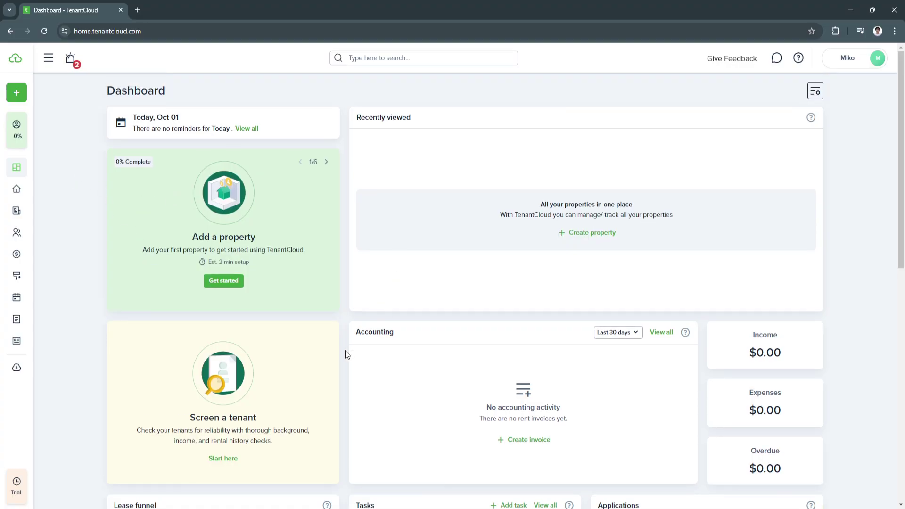
pyautogui.scroll(-2, 345, 351)
pyautogui.moveTo(354, 233); pyautogui.dragTo(616, 299)
pyautogui.click(647, 321)
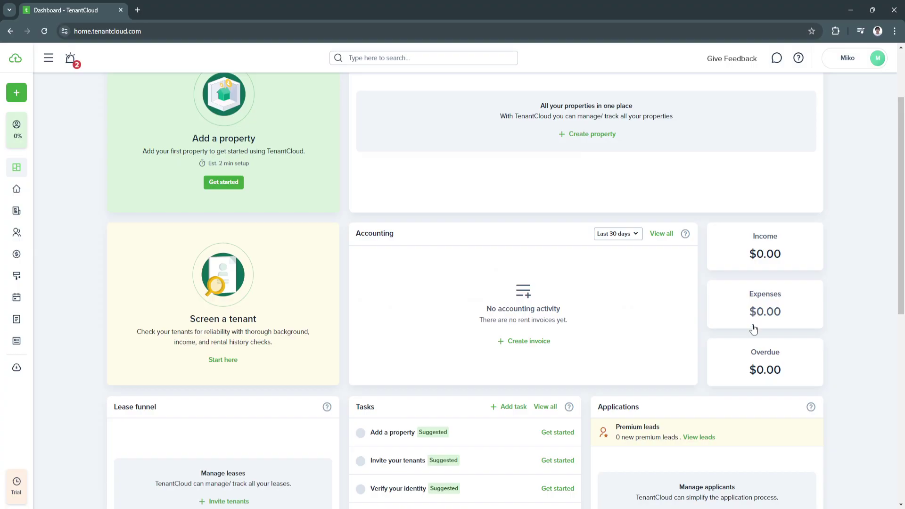
pyautogui.scroll(-4, 752, 370)
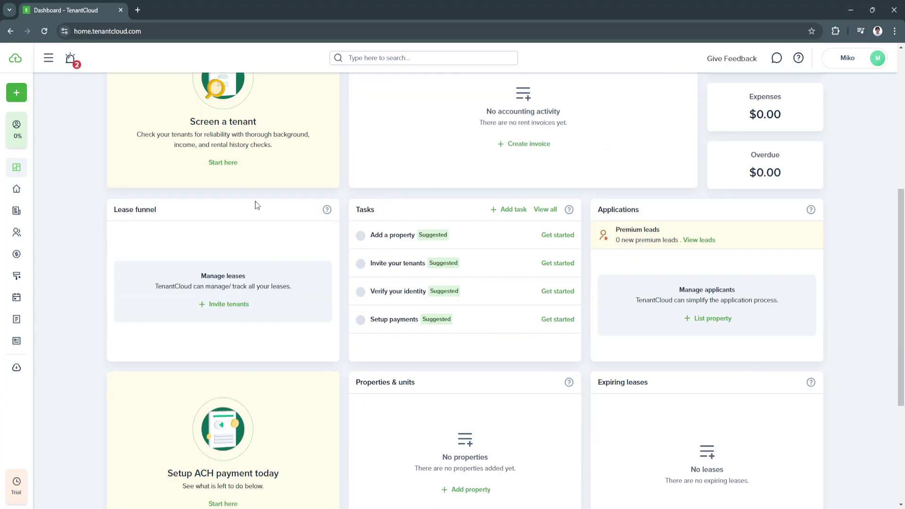
pyautogui.scroll(-4, 123, 222)
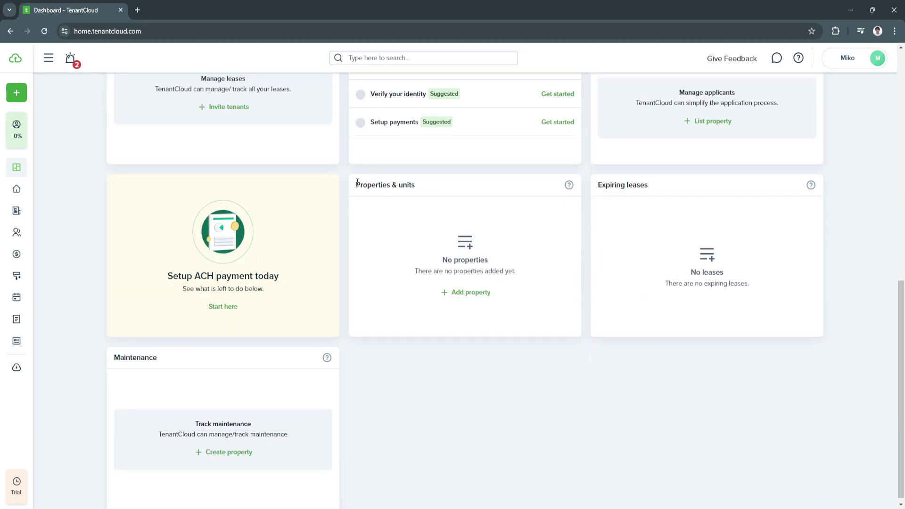
pyautogui.moveTo(356, 185); pyautogui.dragTo(431, 185)
pyautogui.click(431, 186)
pyautogui.moveTo(601, 188); pyautogui.dragTo(648, 186)
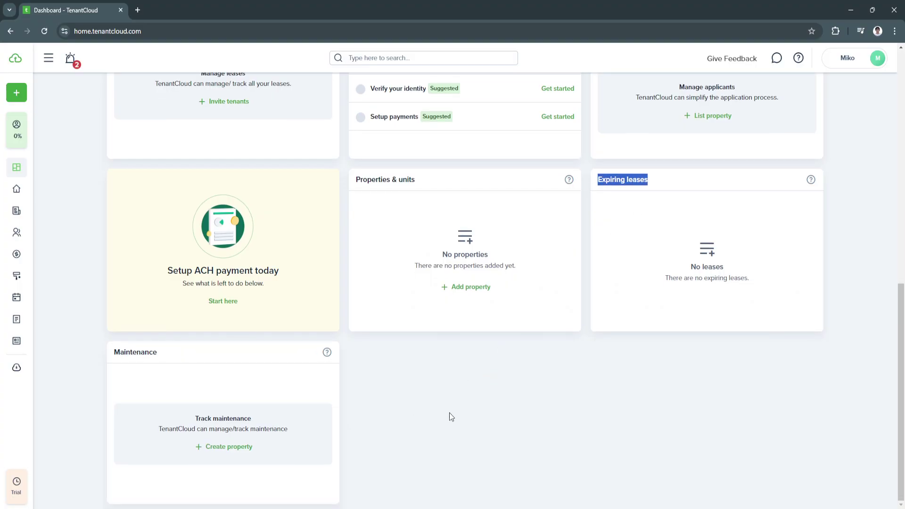
# Open Portfolio > Properties, which shows 0 properties.
pyautogui.moveTo(25, 134)
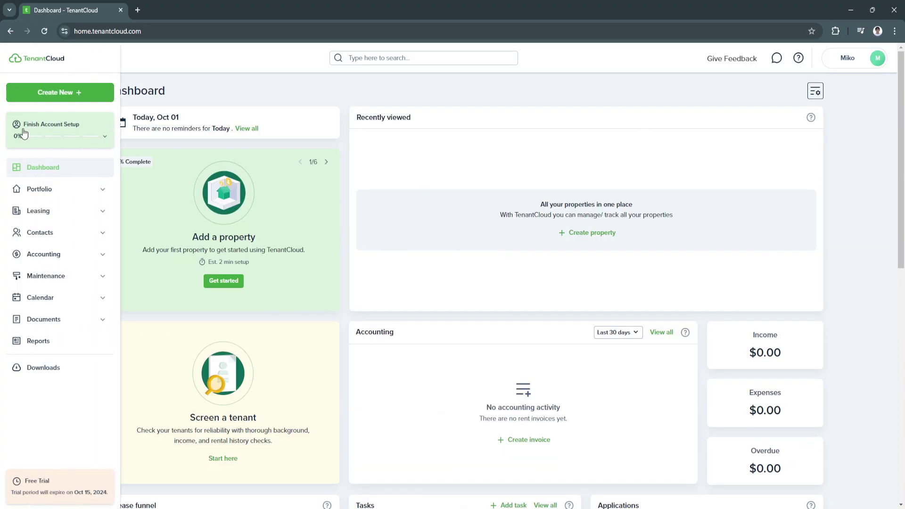
pyautogui.click(34, 193)
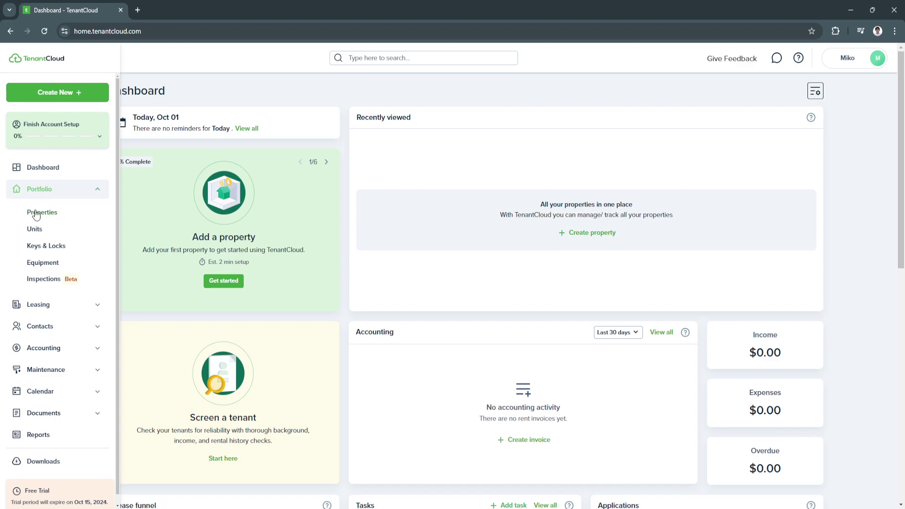
pyautogui.click(36, 213)
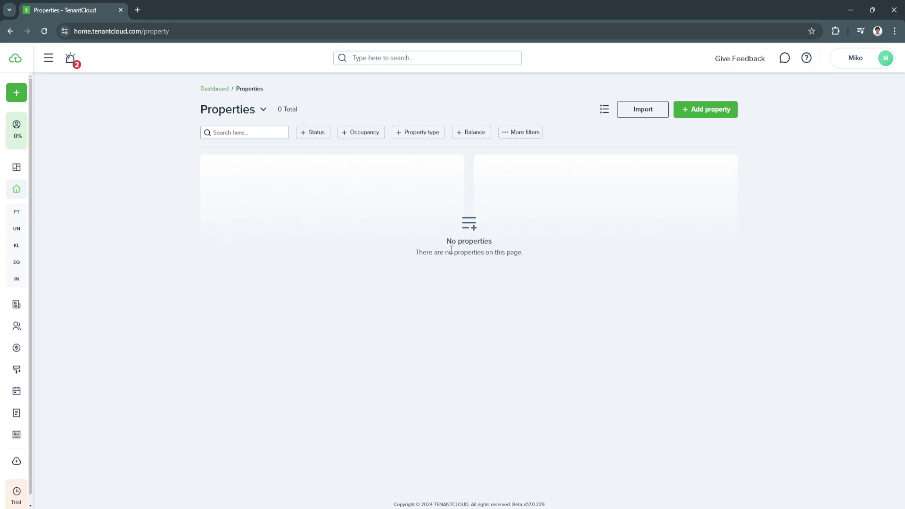
pyautogui.click(693, 118)
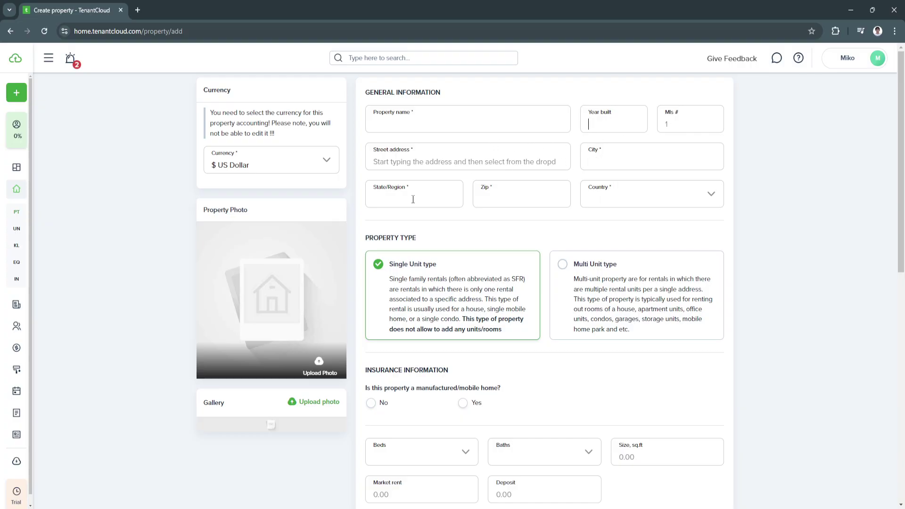
pyautogui.click(601, 202)
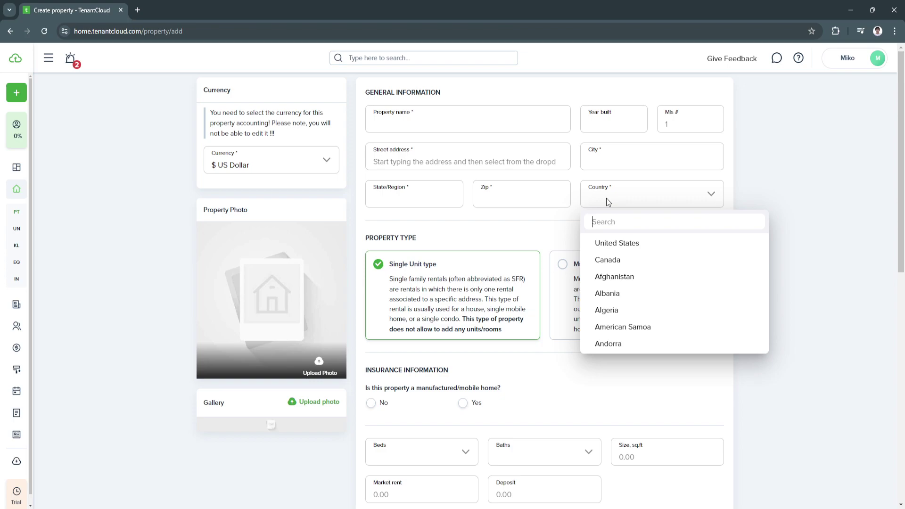
pyautogui.click(602, 202)
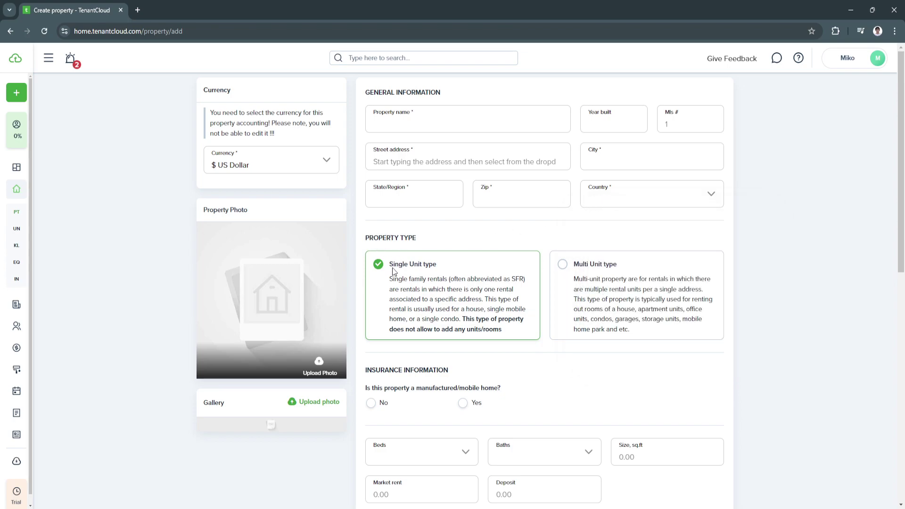
pyautogui.scroll(-3, 566, 307)
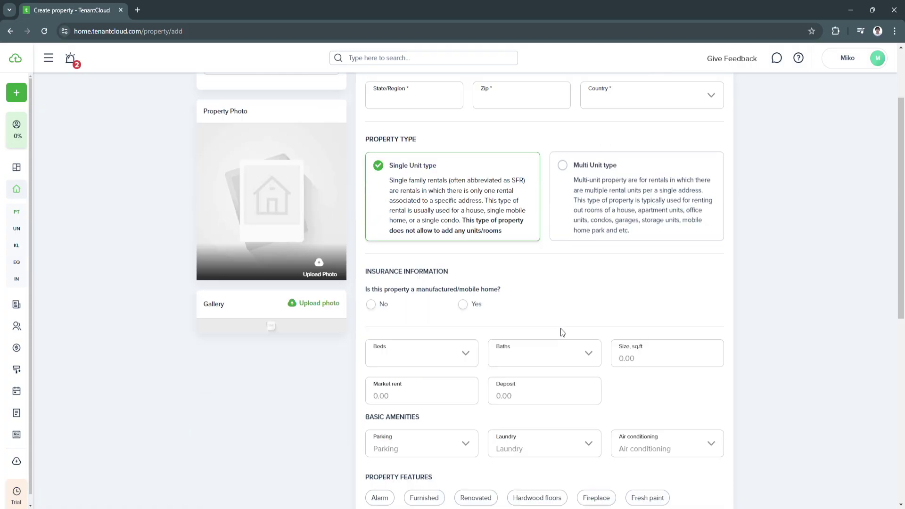
pyautogui.scroll(-1, 391, 222)
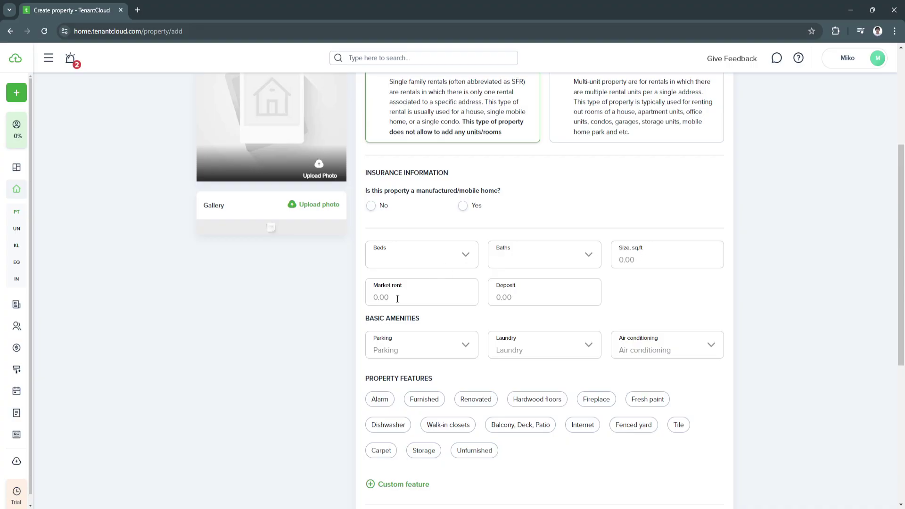
pyautogui.scroll(-2, 548, 293)
pyautogui.moveTo(360, 221); pyautogui.dragTo(419, 220)
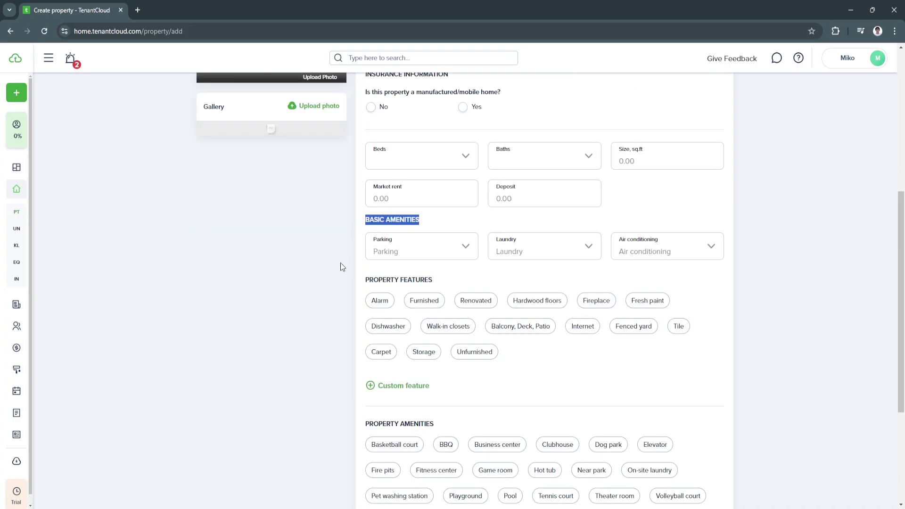
pyautogui.click(361, 284)
pyautogui.moveTo(361, 284); pyautogui.dragTo(436, 282)
pyautogui.scroll(-3, 351, 318)
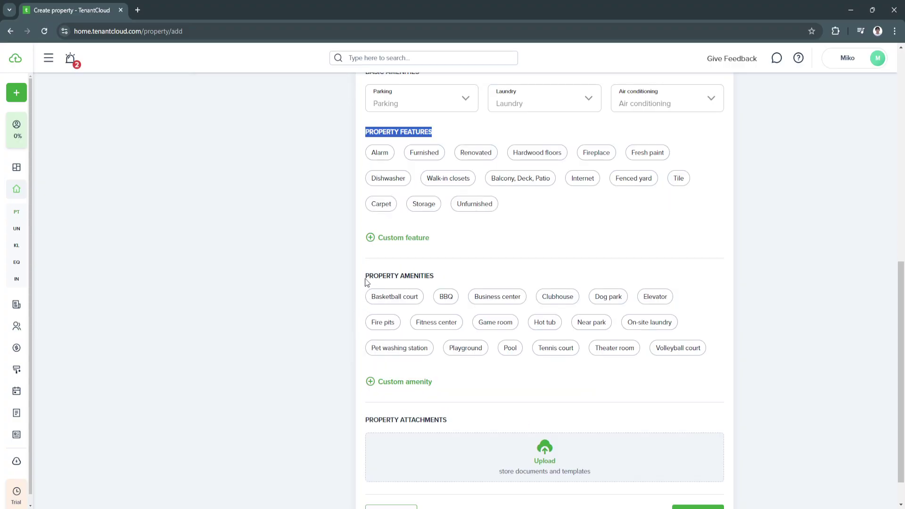
pyautogui.moveTo(366, 277); pyautogui.dragTo(434, 276)
pyautogui.scroll(-1, 355, 346)
pyautogui.moveTo(363, 382); pyautogui.dragTo(465, 373)
pyautogui.click(473, 371)
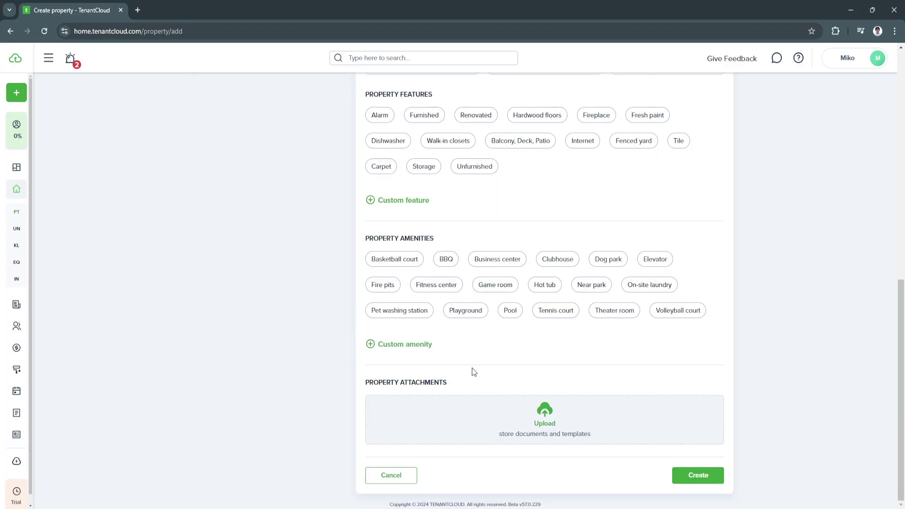
pyautogui.scroll(8, 471, 370)
pyautogui.scroll(2, 471, 370)
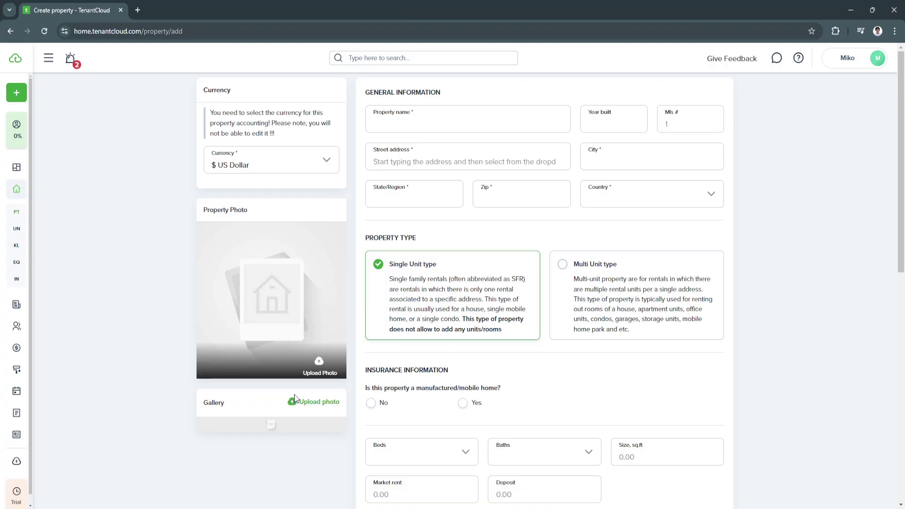
pyautogui.click(316, 162)
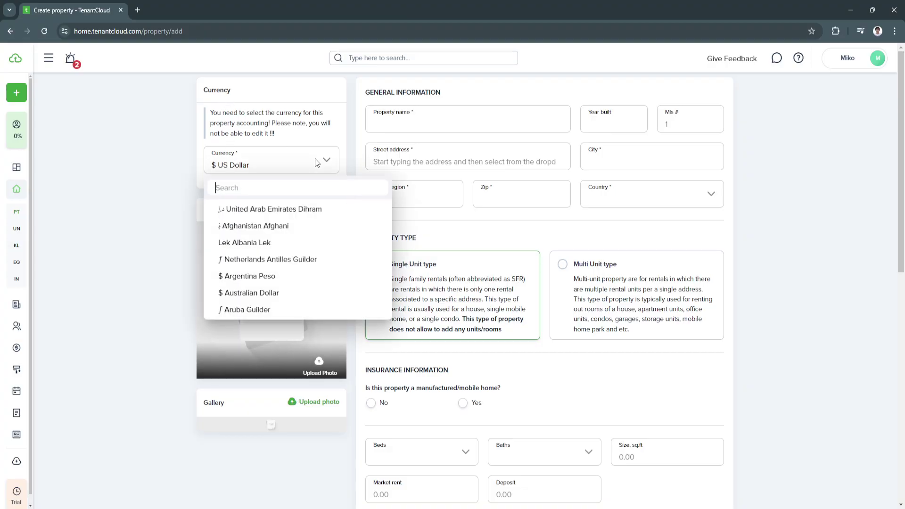
pyautogui.click(316, 162)
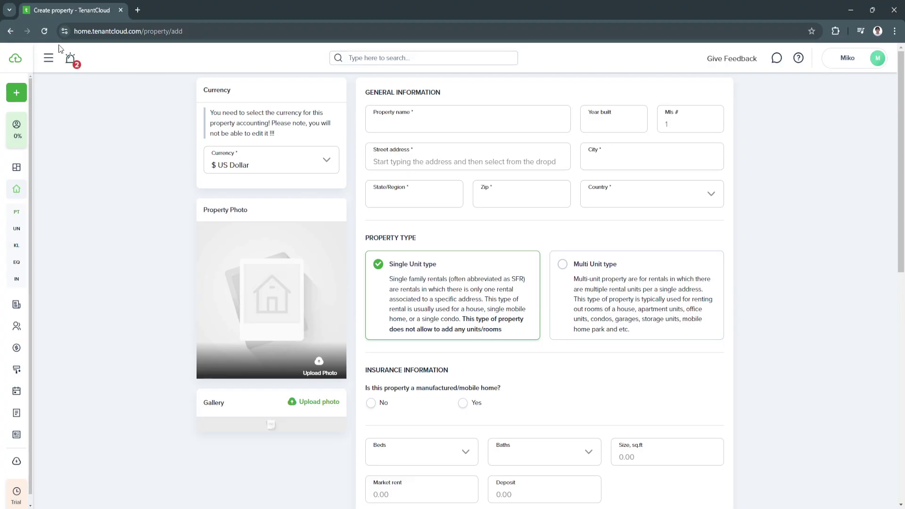
pyautogui.click(10, 31)
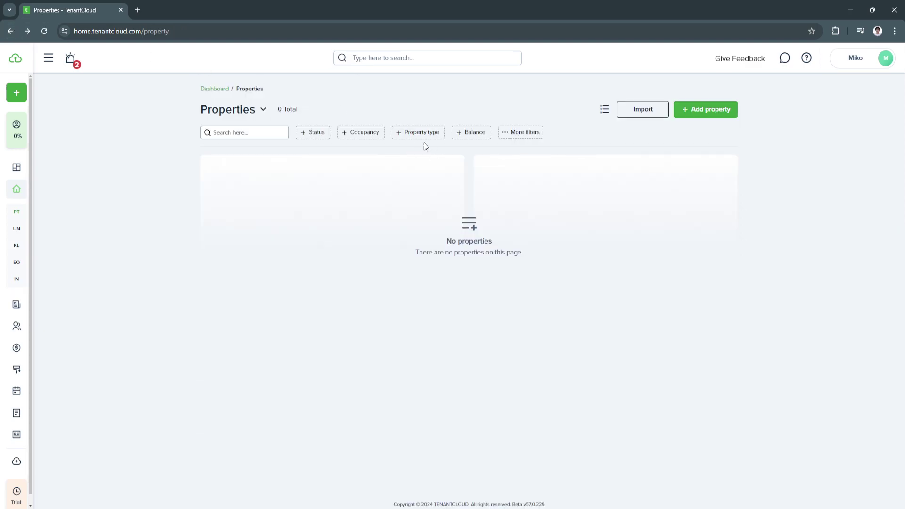
# Start a property import and highlight the Template step's note on the required data format.
pyautogui.click(644, 118)
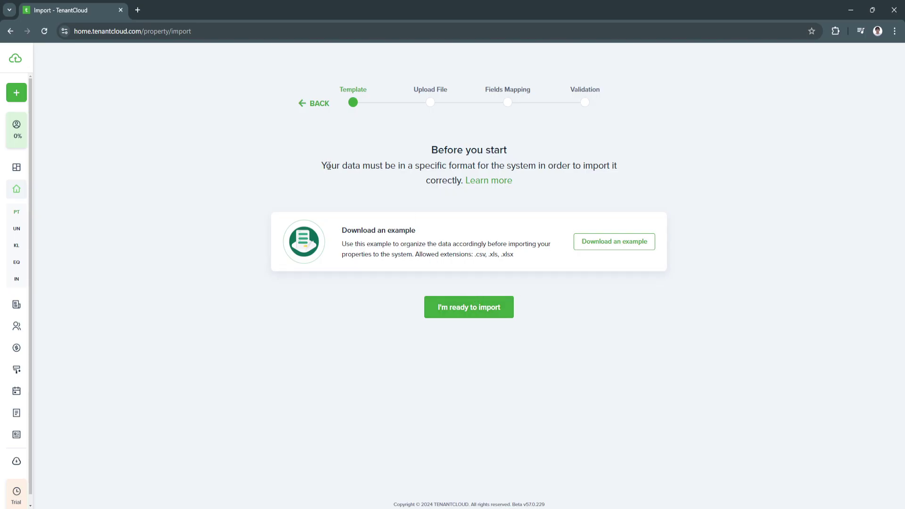
pyautogui.moveTo(329, 166); pyautogui.dragTo(618, 174)
pyautogui.click(618, 175)
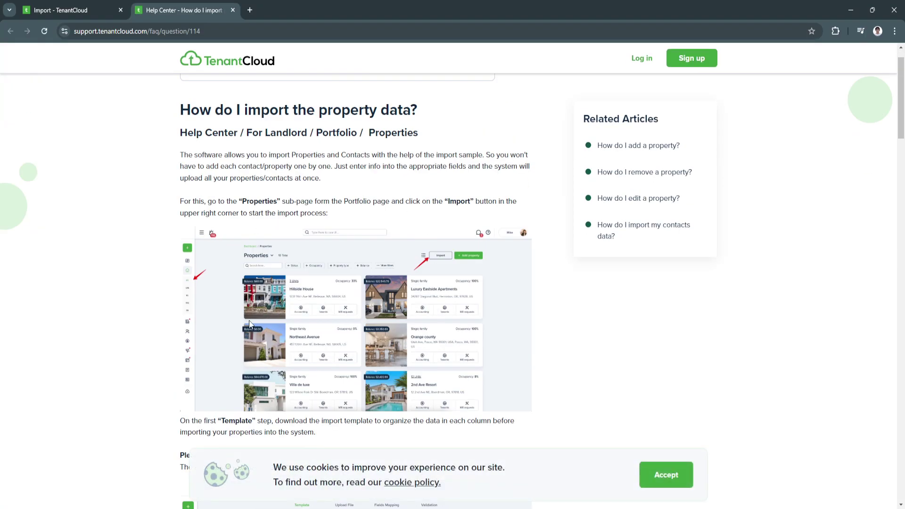
# Scroll the import help article and highlight its allowed file extensions note.
pyautogui.scroll(-6, 250, 325)
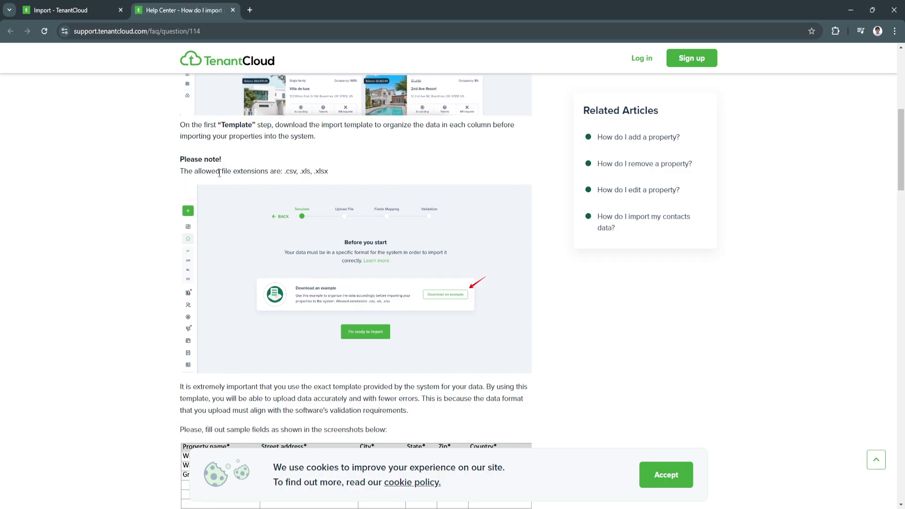
pyautogui.moveTo(182, 173); pyautogui.dragTo(297, 172)
pyautogui.click(302, 172)
pyautogui.click(315, 172)
# Highlight the first sample property table, then close the article to return to the import wizard.
pyautogui.scroll(-5, 326, 176)
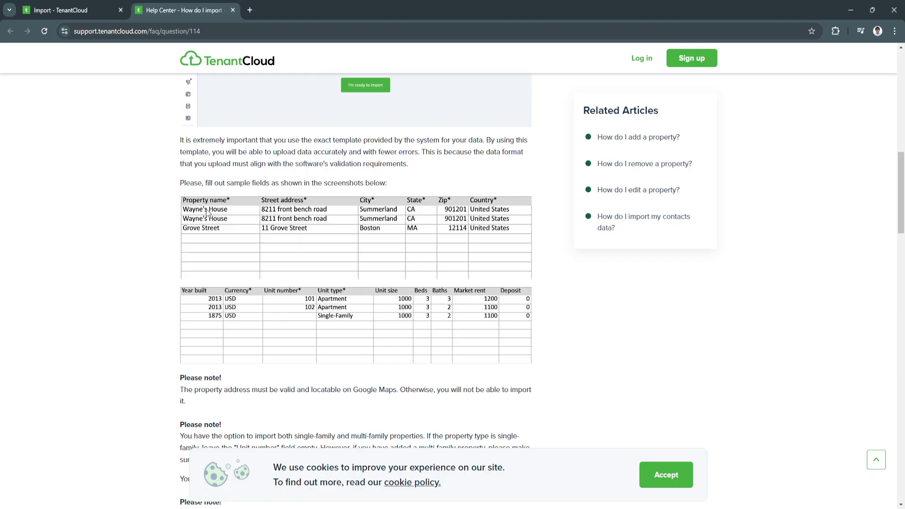
pyautogui.scroll(-1, 200, 248)
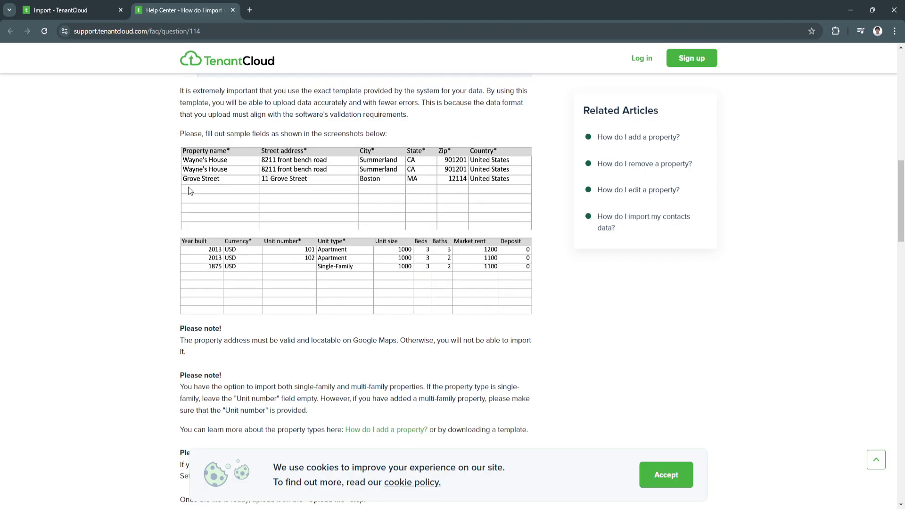
pyautogui.scroll(1, 209, 213)
pyautogui.moveTo(179, 197); pyautogui.dragTo(367, 257)
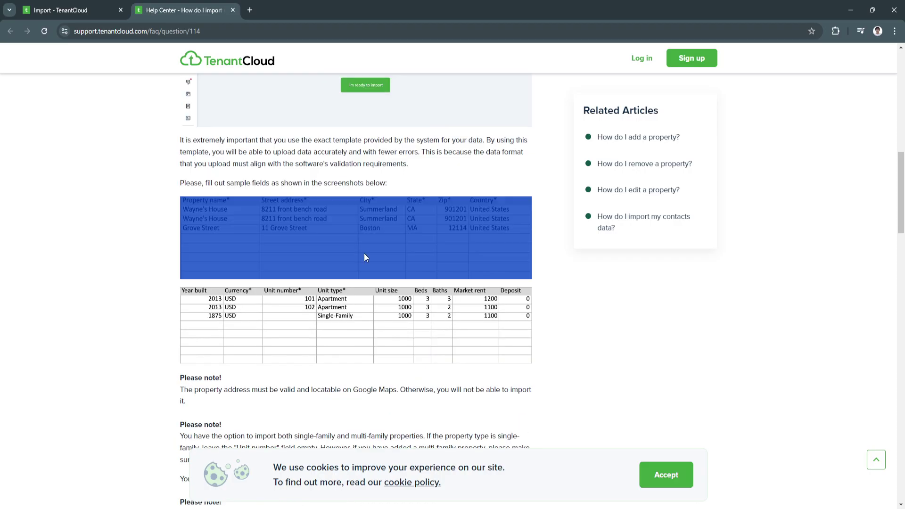
pyautogui.click(600, 325)
pyautogui.scroll(7, 252, 366)
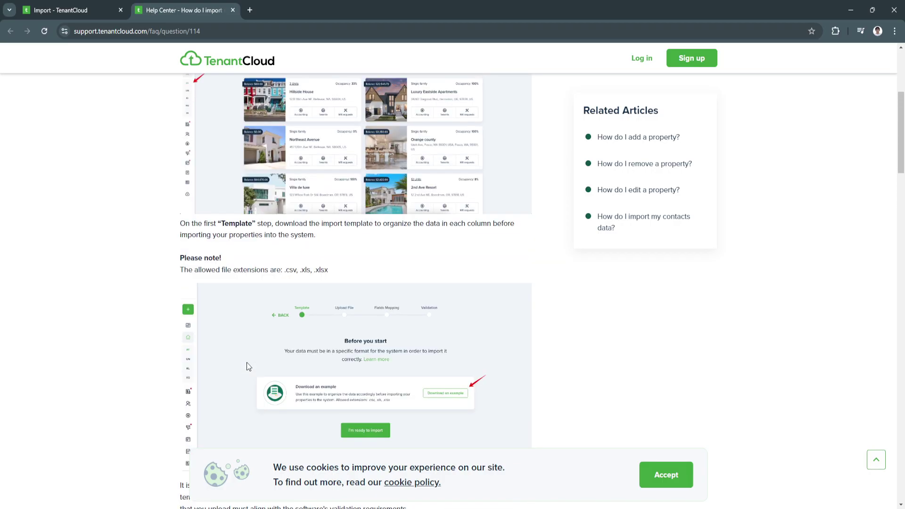
pyautogui.scroll(-1, 397, 355)
pyautogui.scroll(-6, 416, 350)
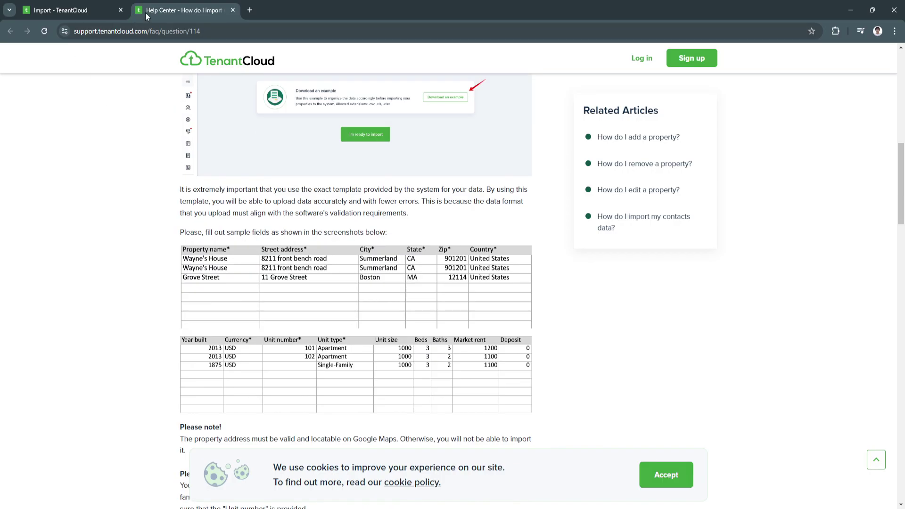
pyautogui.click(232, 10)
# Go to Portfolio > Units, which lists 0 units.
pyautogui.moveTo(10, 146)
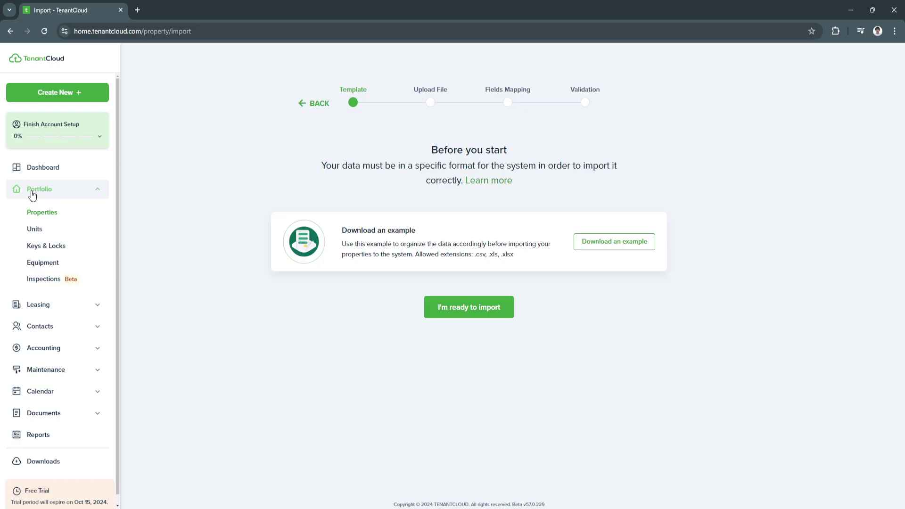
pyautogui.click(36, 230)
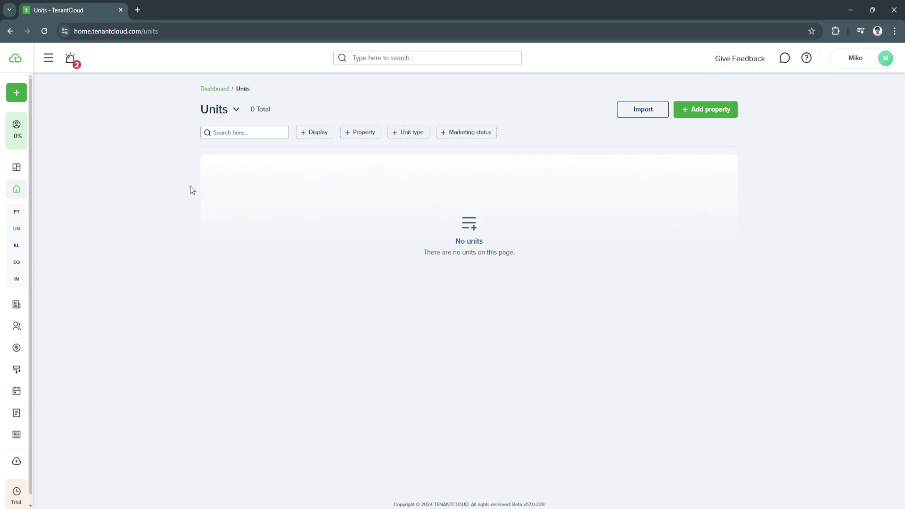
# Open Keys & Locks and start adding a new key.
pyautogui.moveTo(12, 189)
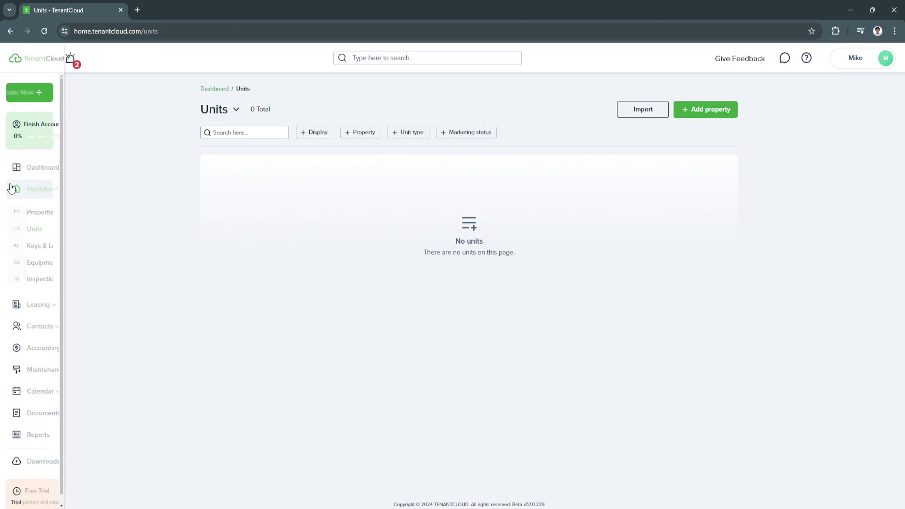
pyautogui.click(38, 246)
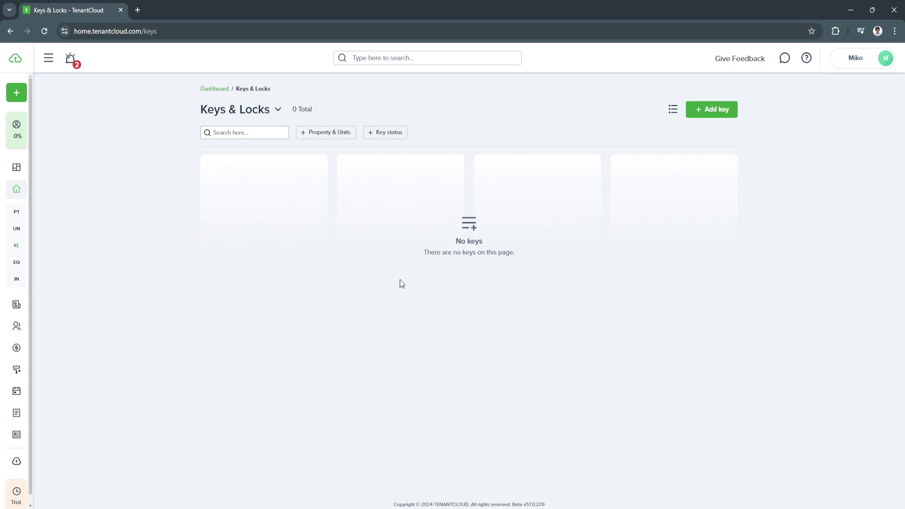
pyautogui.click(725, 119)
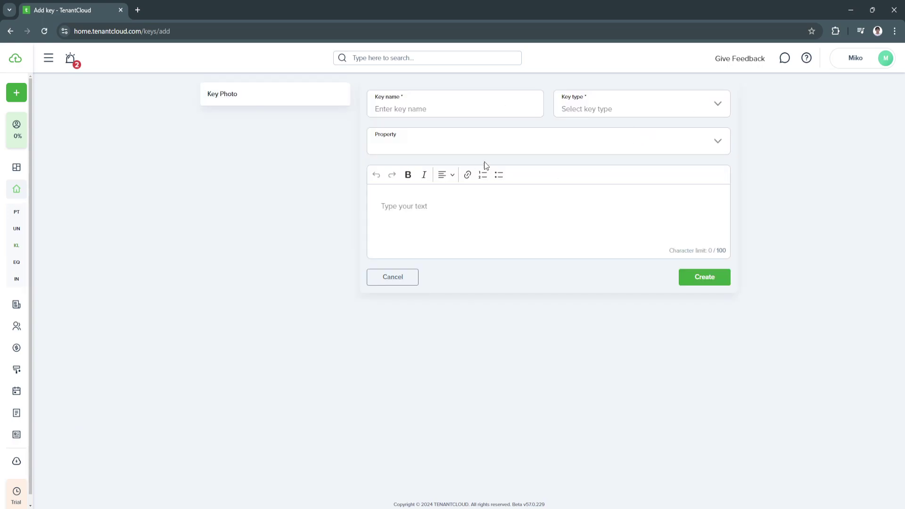
# Open Equipment, start adding equipment, and look over the empty form's Category choices.
pyautogui.moveTo(19, 233)
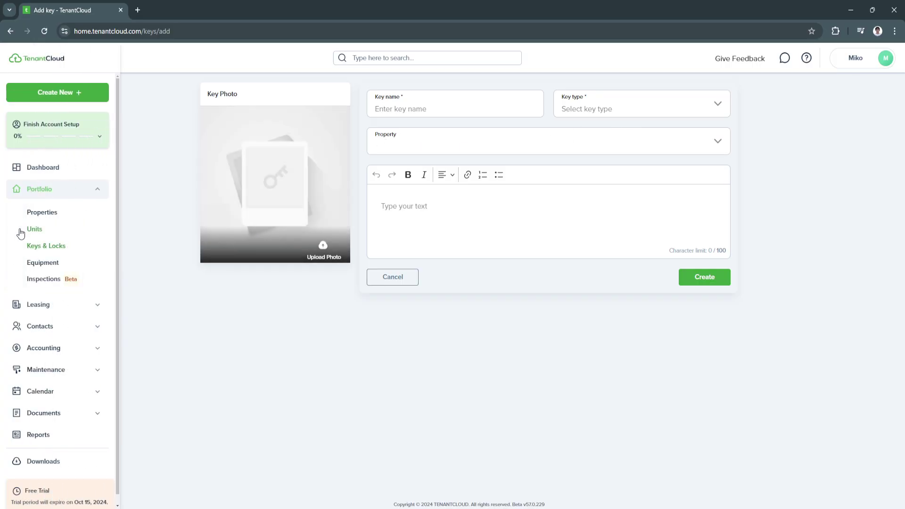
pyautogui.click(41, 263)
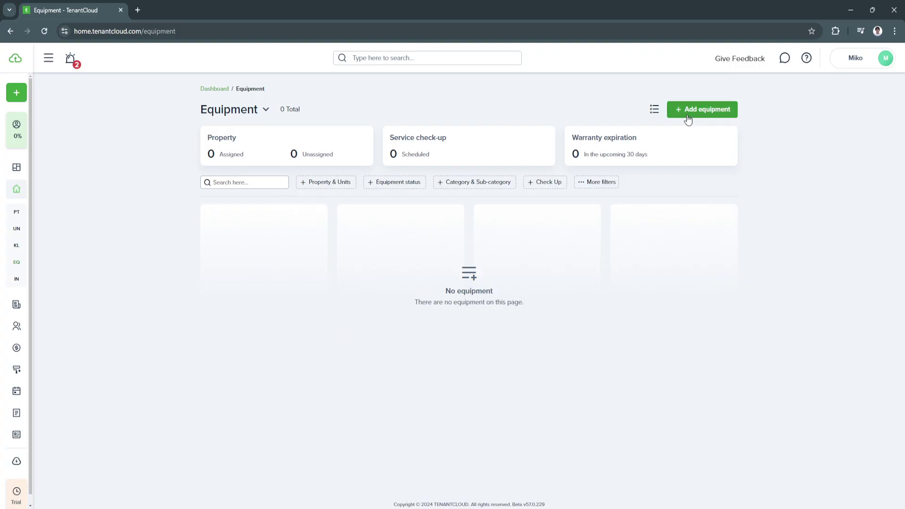
pyautogui.click(687, 114)
pyautogui.click(508, 141)
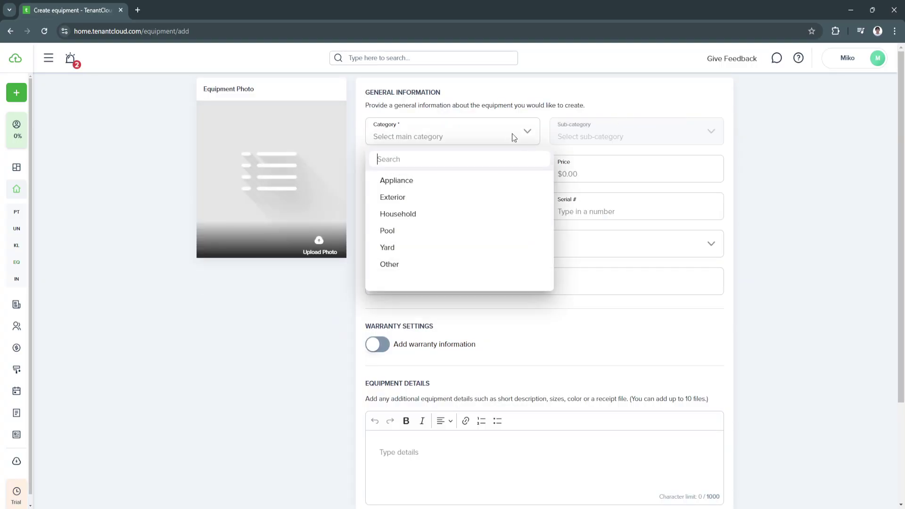
pyautogui.click(515, 136)
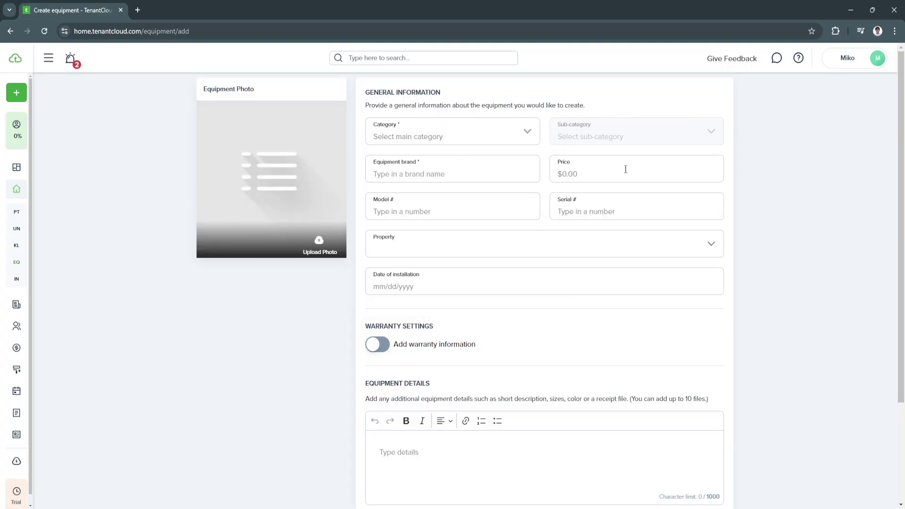
pyautogui.scroll(-3, 390, 307)
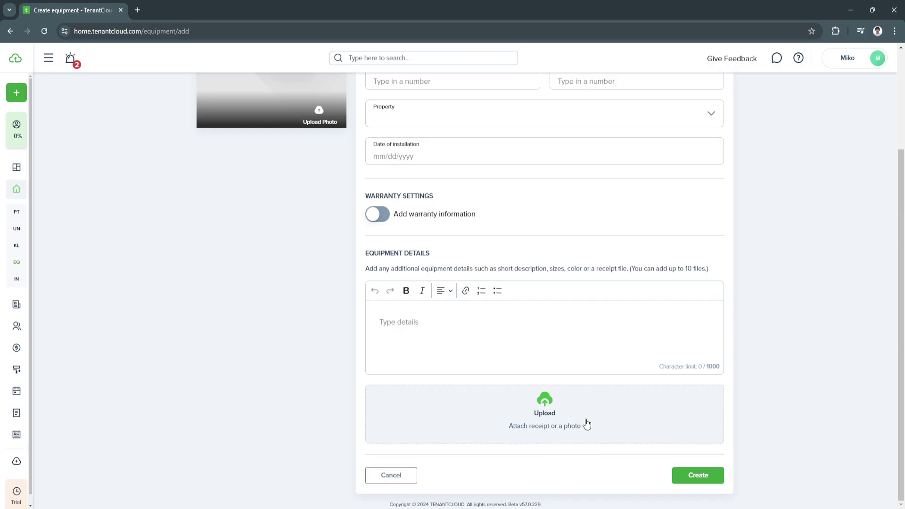
# Visit the Inspections page, then the Leasing > Applications list.
pyautogui.moveTo(5, 262)
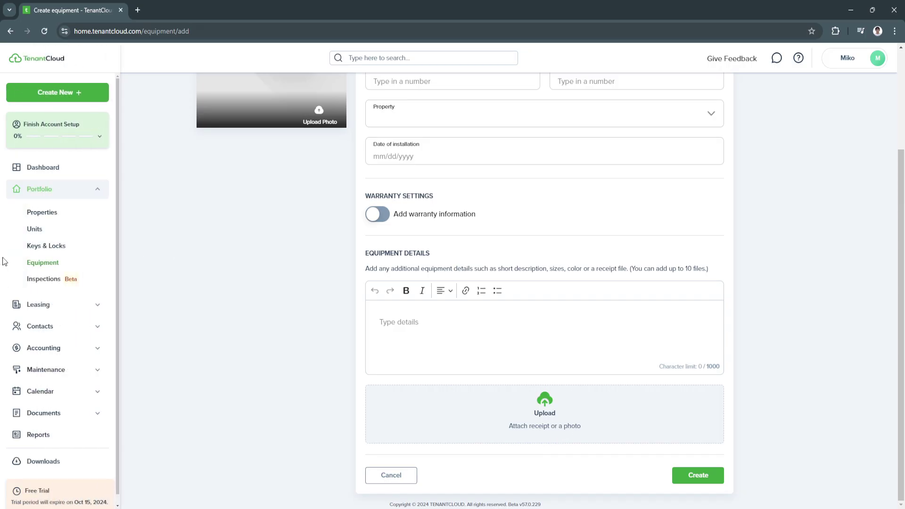
pyautogui.click(43, 279)
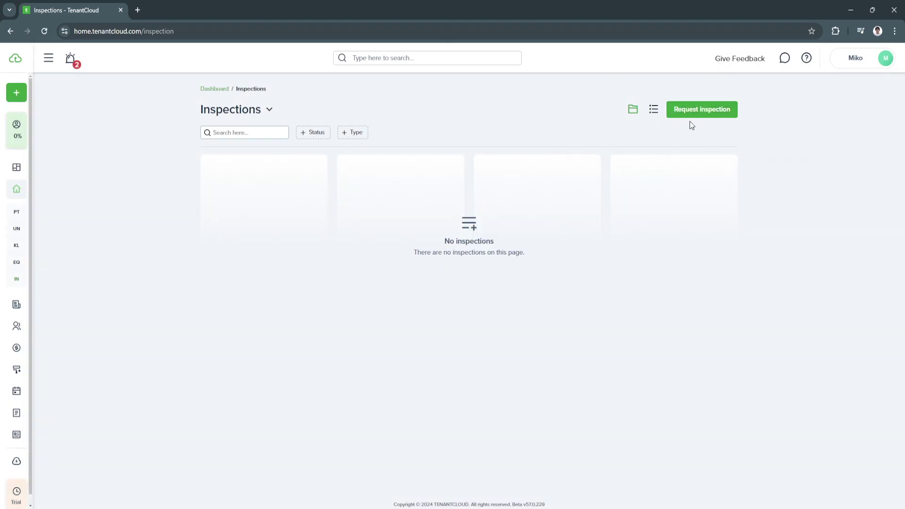
pyautogui.moveTo(35, 264)
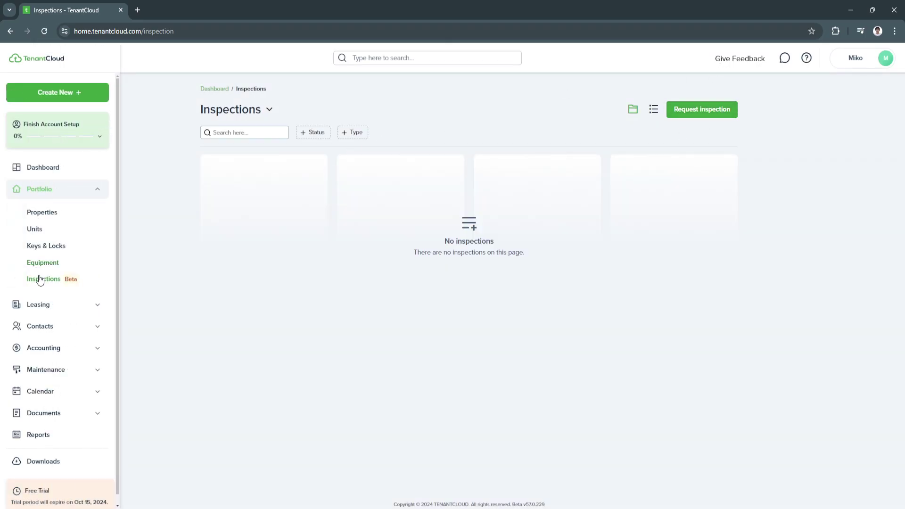
pyautogui.click(62, 303)
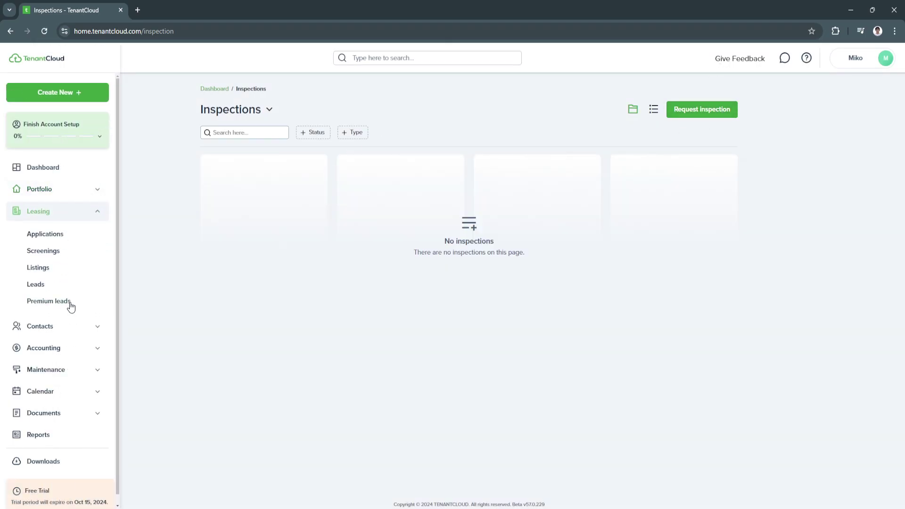
pyautogui.click(55, 240)
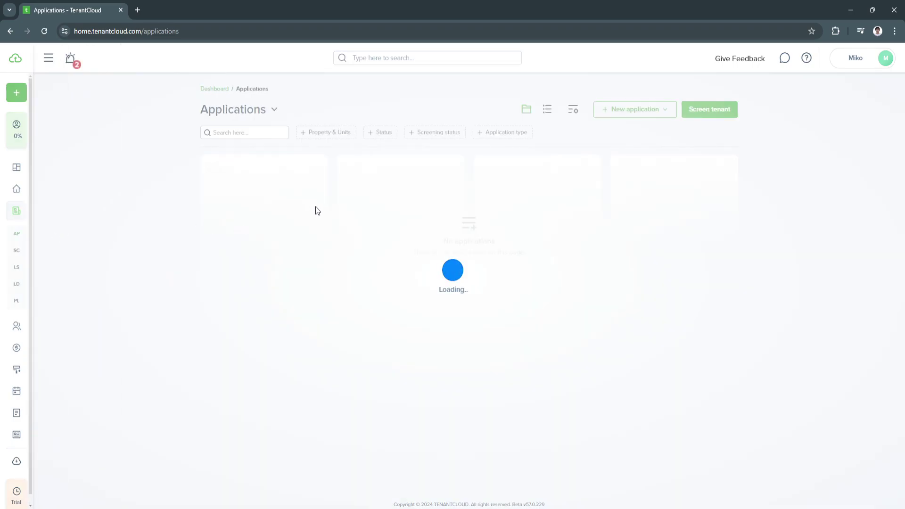
# Glance at the new application options, then start the Screen a tenant wizard.
pyautogui.click(614, 114)
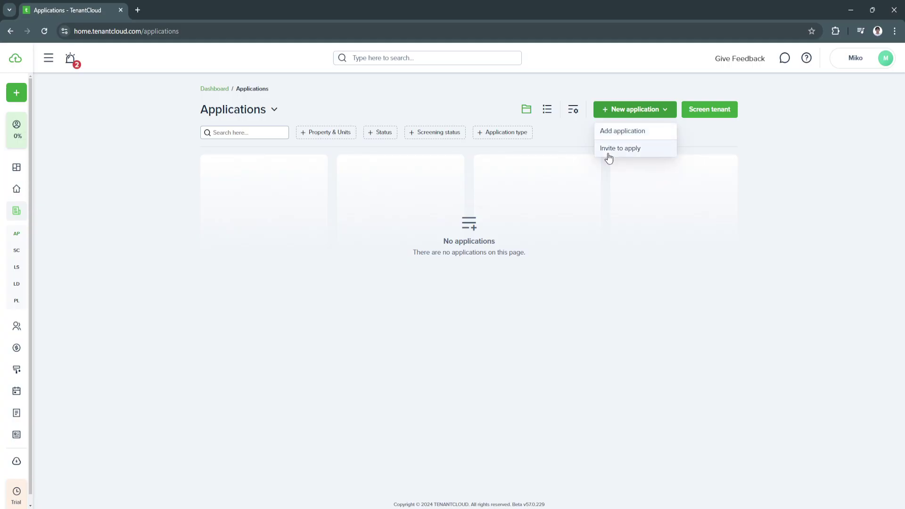
pyautogui.click(595, 186)
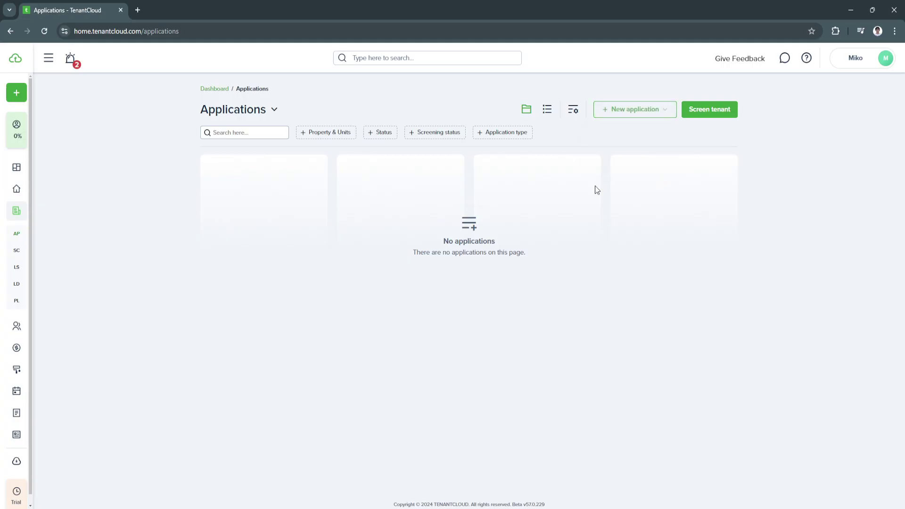
pyautogui.click(692, 117)
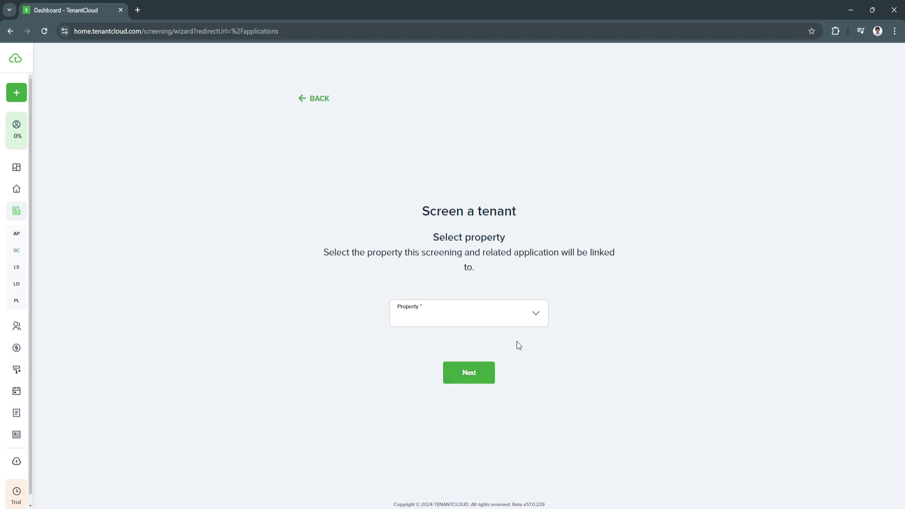
# Start a new listing from the Listings page and check its empty Property dropdown.
pyautogui.moveTo(11, 306)
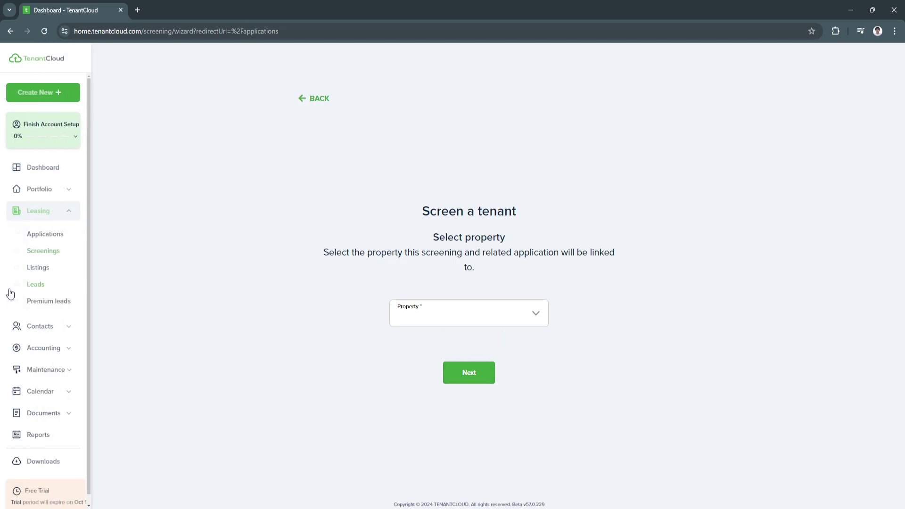
pyautogui.click(34, 267)
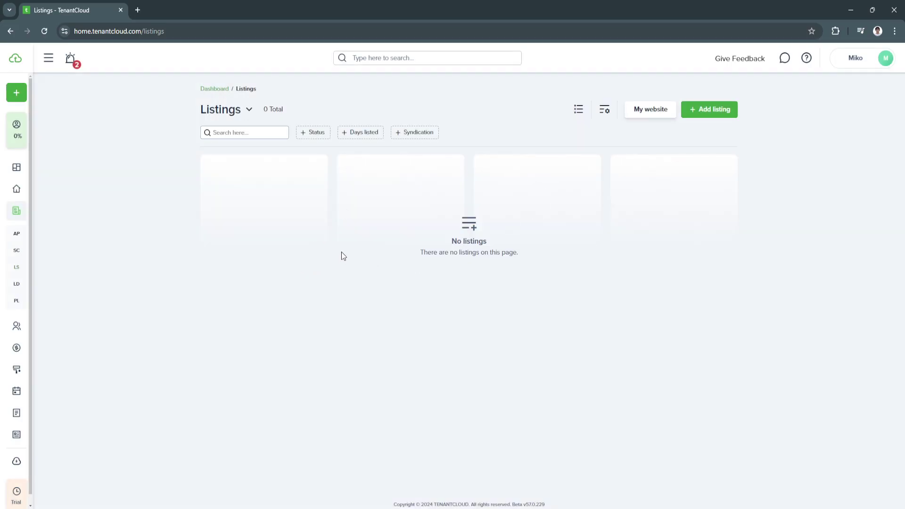
pyautogui.click(693, 110)
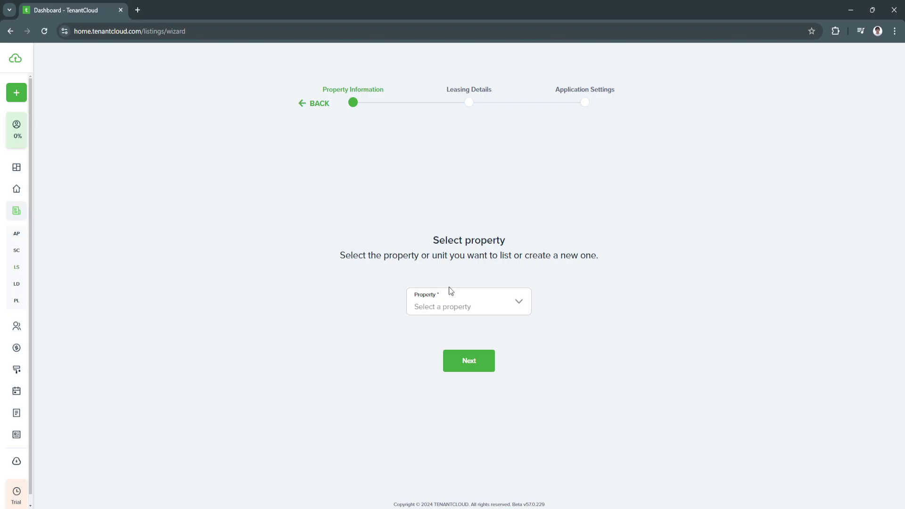
pyautogui.click(518, 302)
pyautogui.click(326, 225)
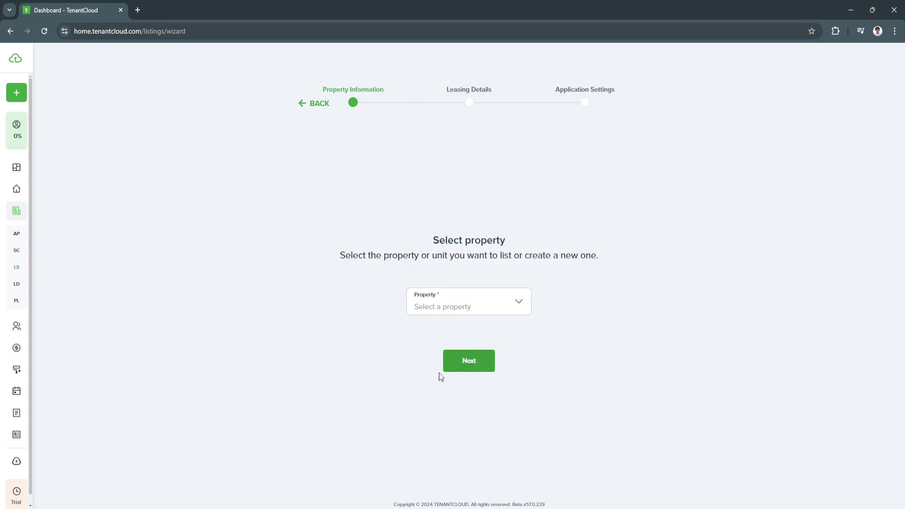
# Highlight the Property Information, Leasing Details and Application Settings steps, then go to Leasing > Leads.
pyautogui.moveTo(324, 86); pyautogui.dragTo(388, 89)
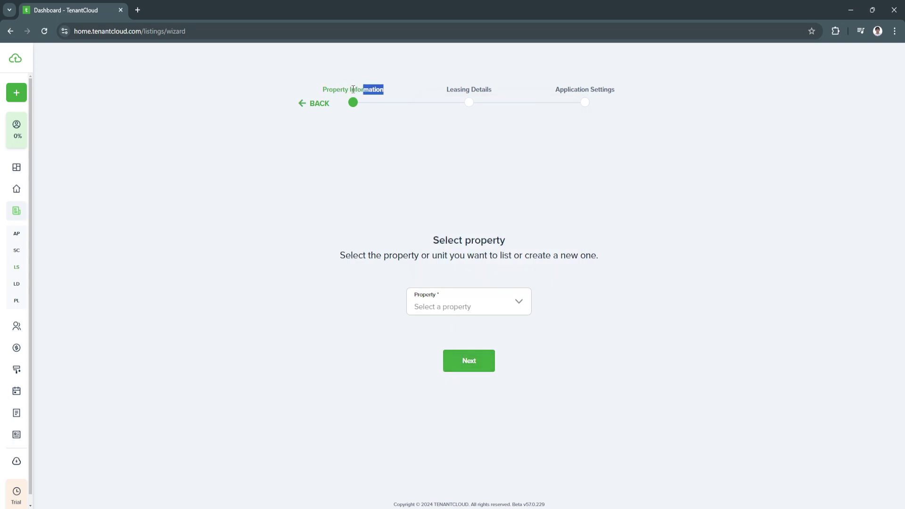
pyautogui.click(350, 90)
pyautogui.moveTo(446, 92); pyautogui.dragTo(493, 91)
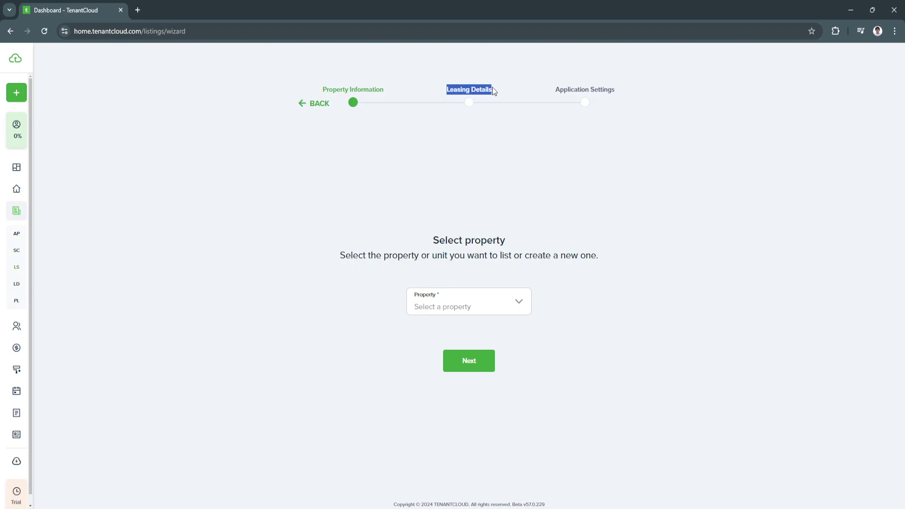
pyautogui.moveTo(557, 89); pyautogui.dragTo(614, 90)
pyautogui.click(634, 89)
pyautogui.moveTo(50, 217)
pyautogui.click(40, 285)
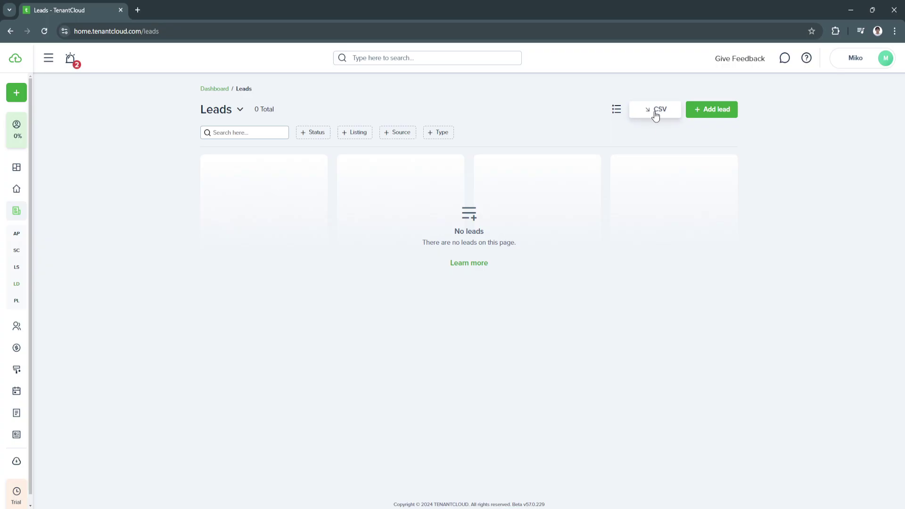
# Go to Leasing > Premium leads, which shows 0 premium leads.
pyautogui.moveTo(16, 289)
pyautogui.click(28, 303)
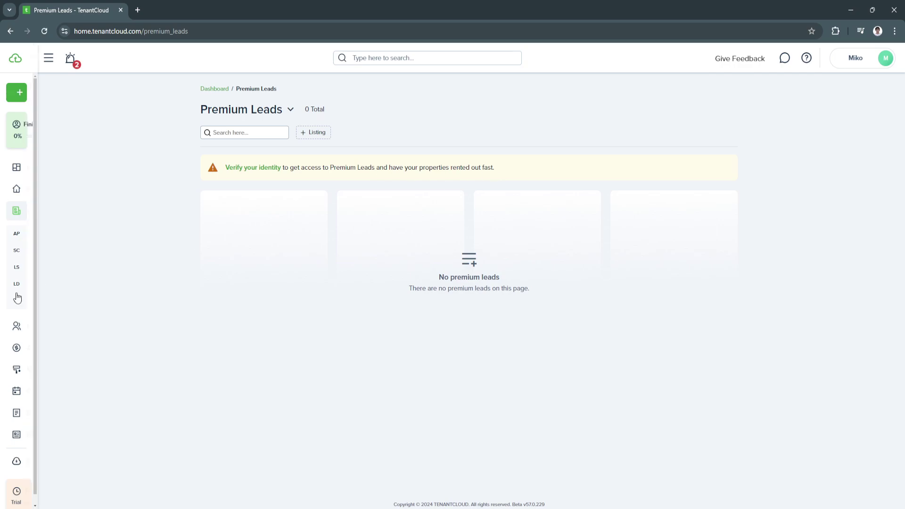
# Open Contacts > Tenants, toggle the Leasing section, and start adding a tenant.
pyautogui.click(33, 329)
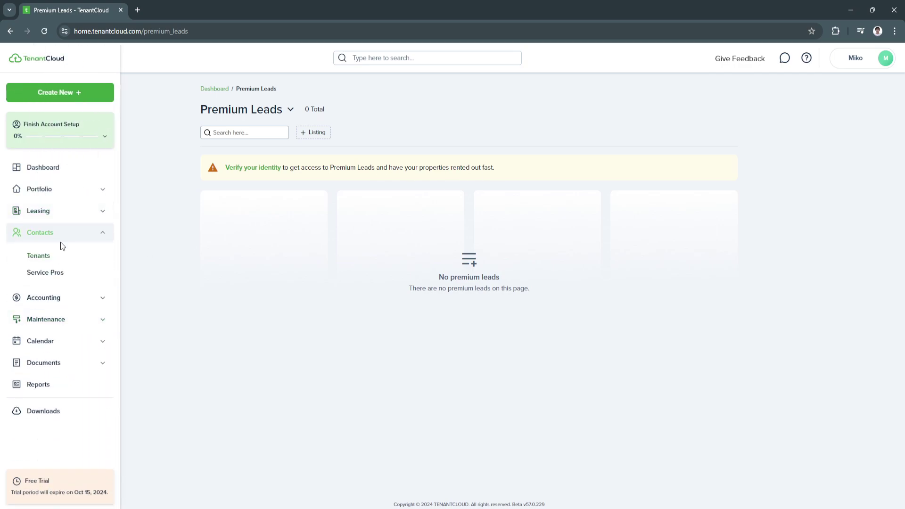
pyautogui.click(45, 256)
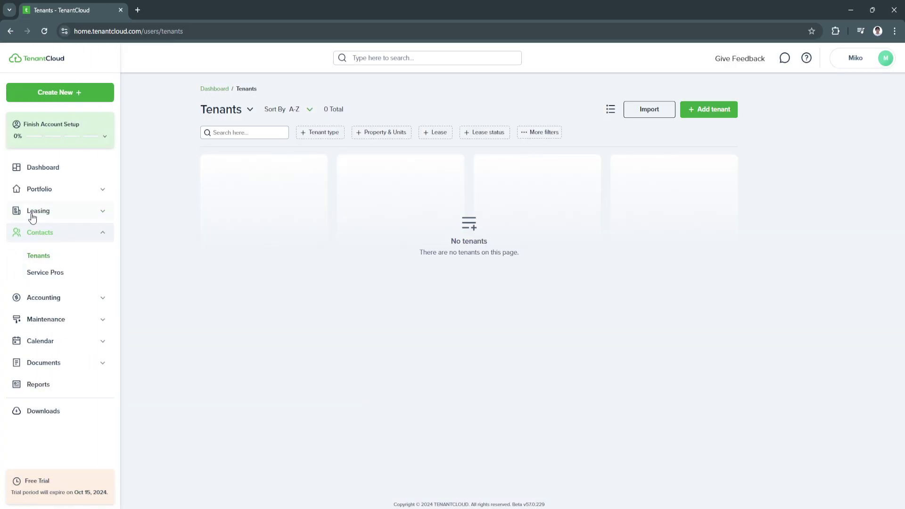
pyautogui.click(33, 210)
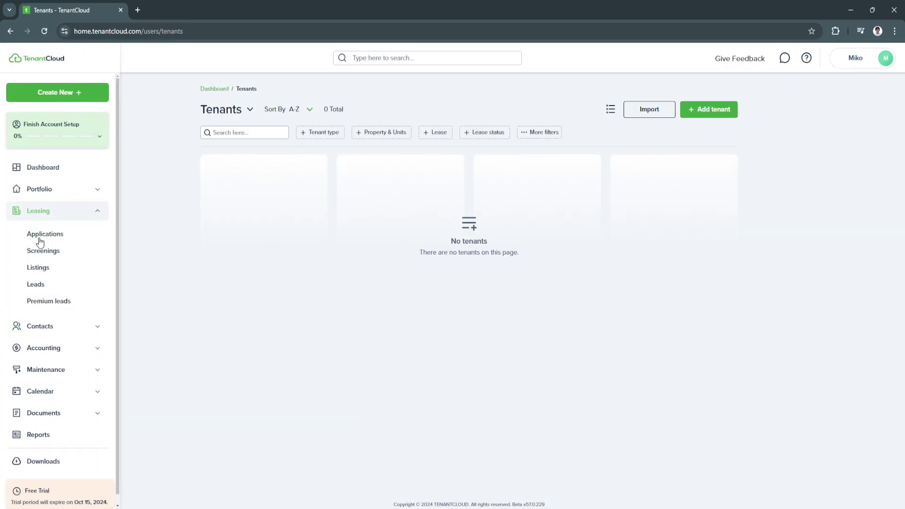
pyautogui.click(38, 325)
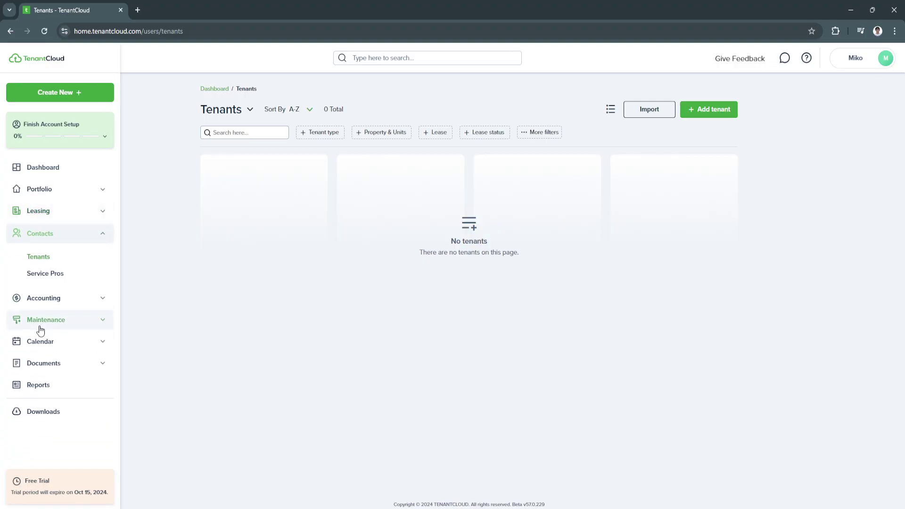
pyautogui.click(705, 115)
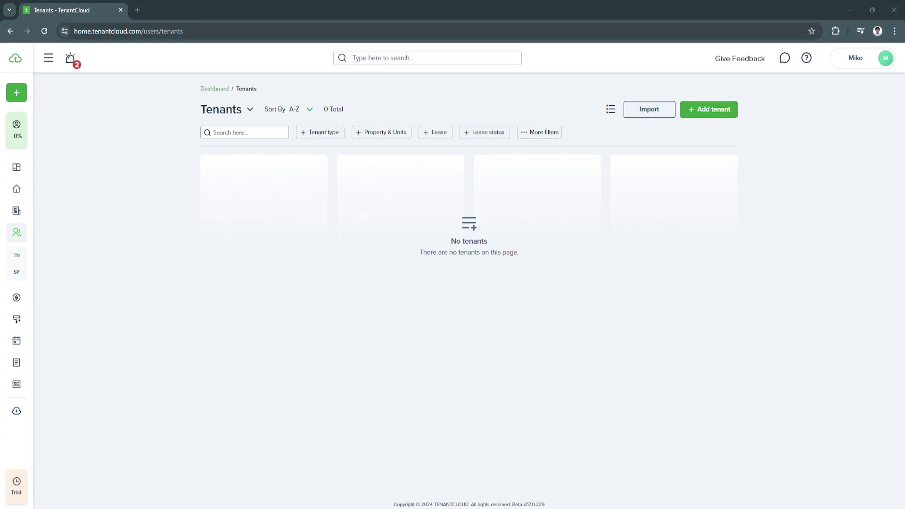
# Expand Accounting and visit the Payments, Transactions and Balances pages.
pyautogui.moveTo(24, 340)
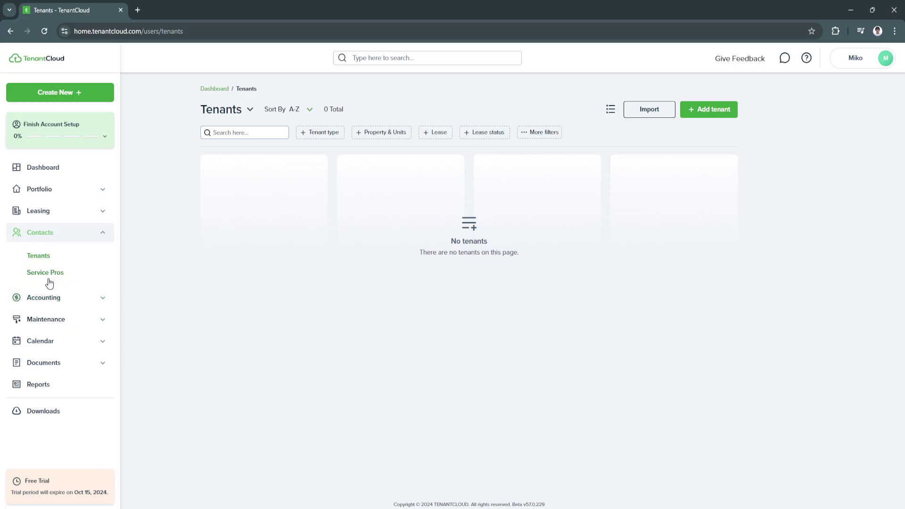
pyautogui.click(48, 300)
pyautogui.click(50, 292)
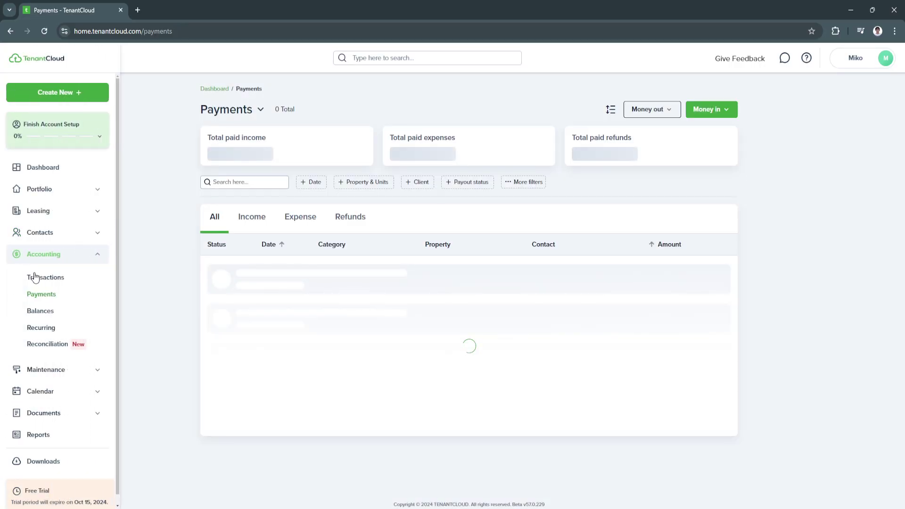
pyautogui.click(52, 278)
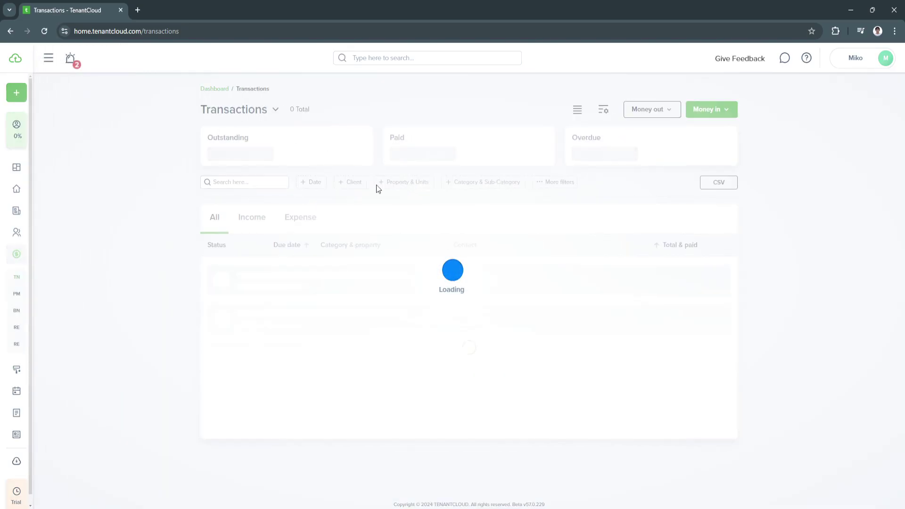
pyautogui.moveTo(21, 326)
pyautogui.click(34, 310)
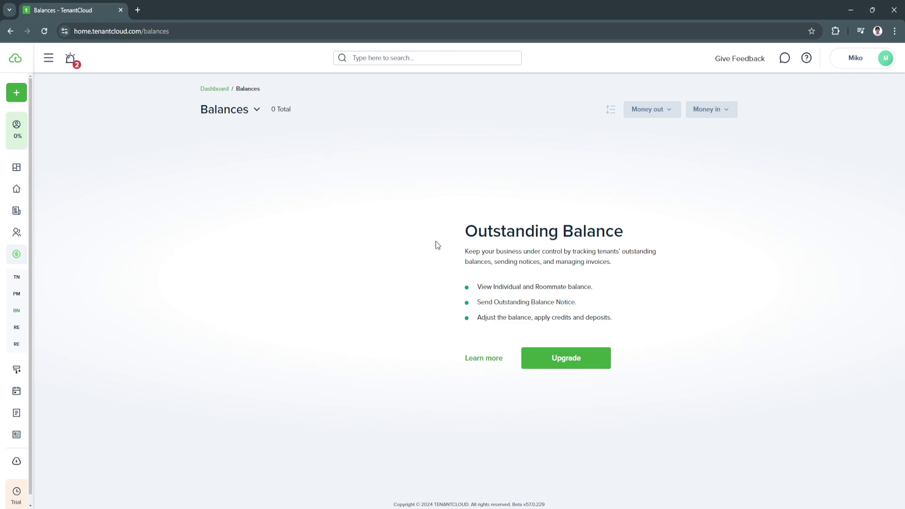
# Visit the Recurring and Reconciliation pages, then expand Maintenance.
pyautogui.moveTo(19, 307)
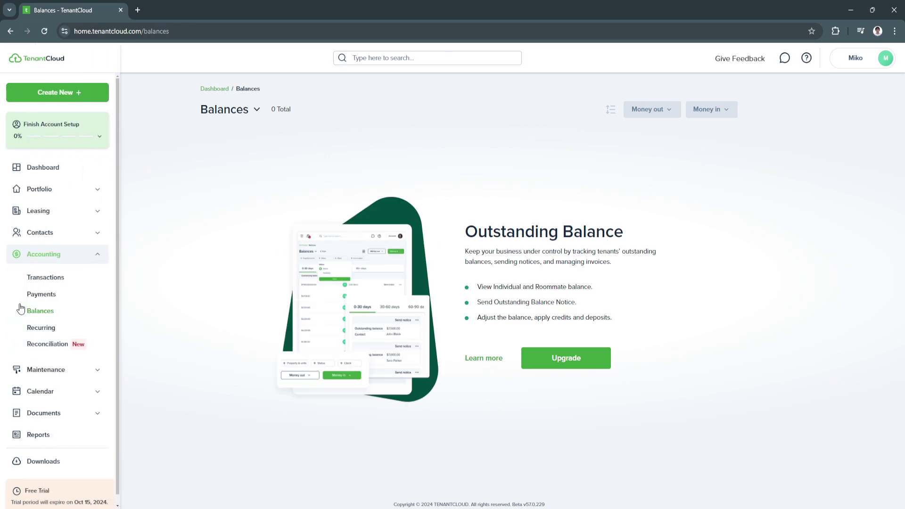
pyautogui.click(41, 329)
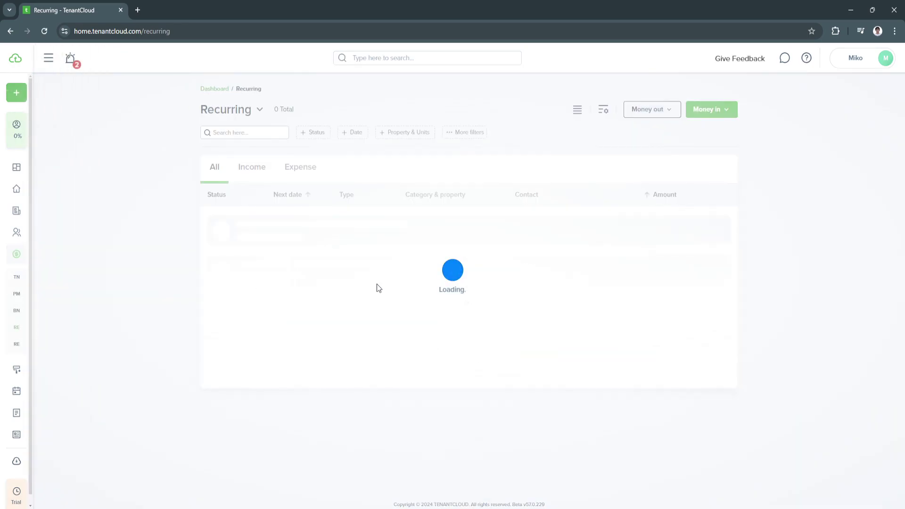
pyautogui.moveTo(8, 328)
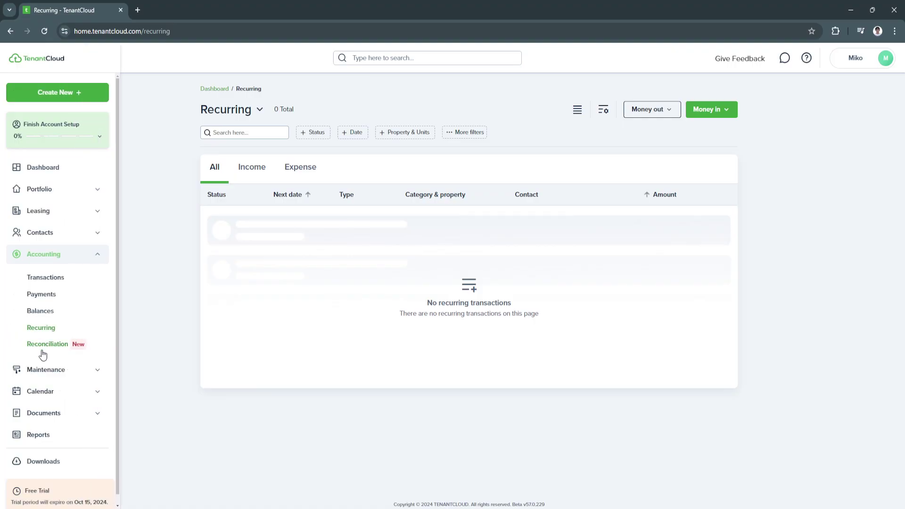
pyautogui.click(41, 348)
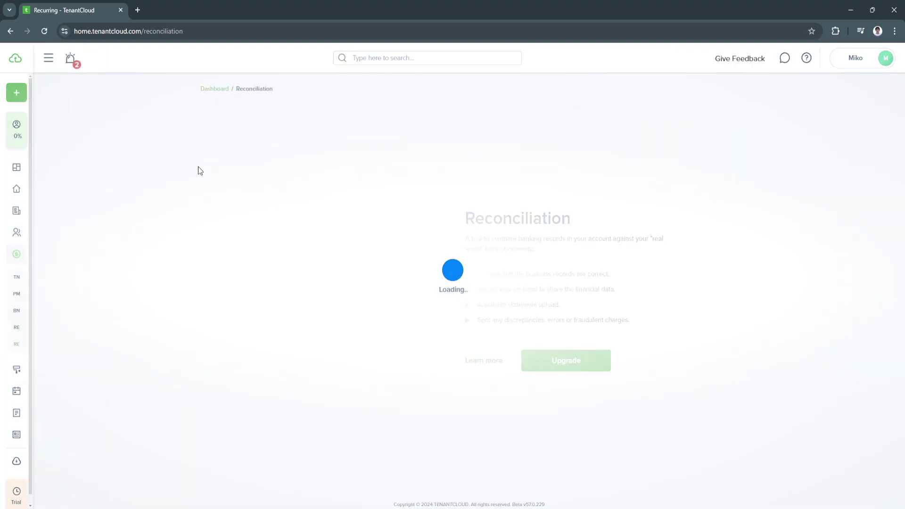
pyautogui.moveTo(17, 358)
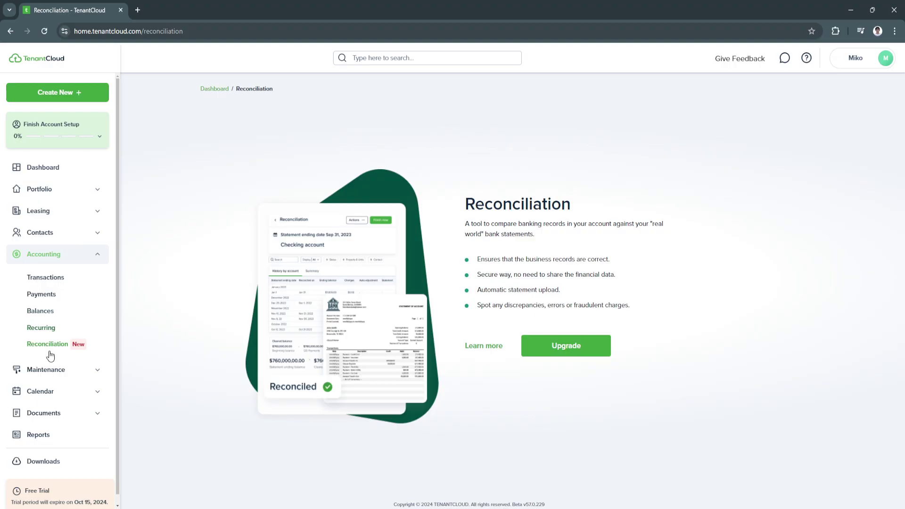
pyautogui.click(66, 369)
# Browse the maintenance Requests list, the Add request type choice, the Requests Board and Recurring requests.
pyautogui.click(50, 302)
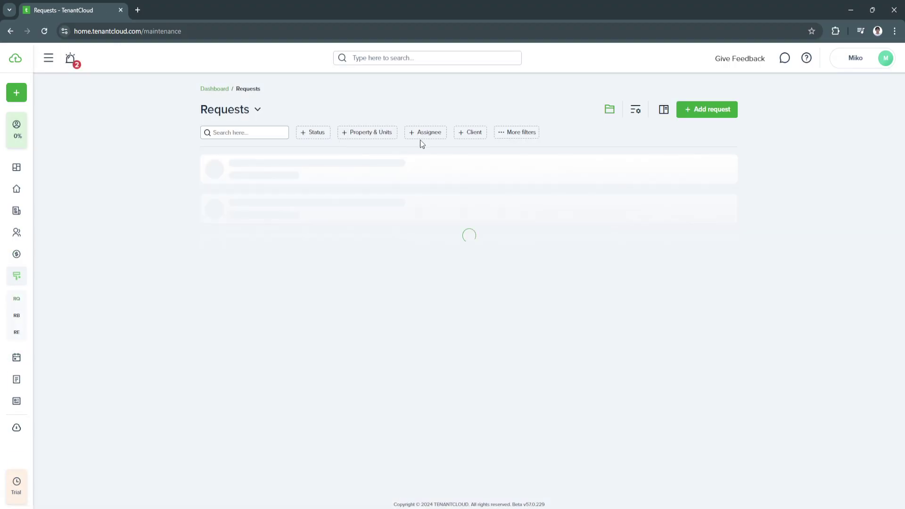
pyautogui.click(695, 117)
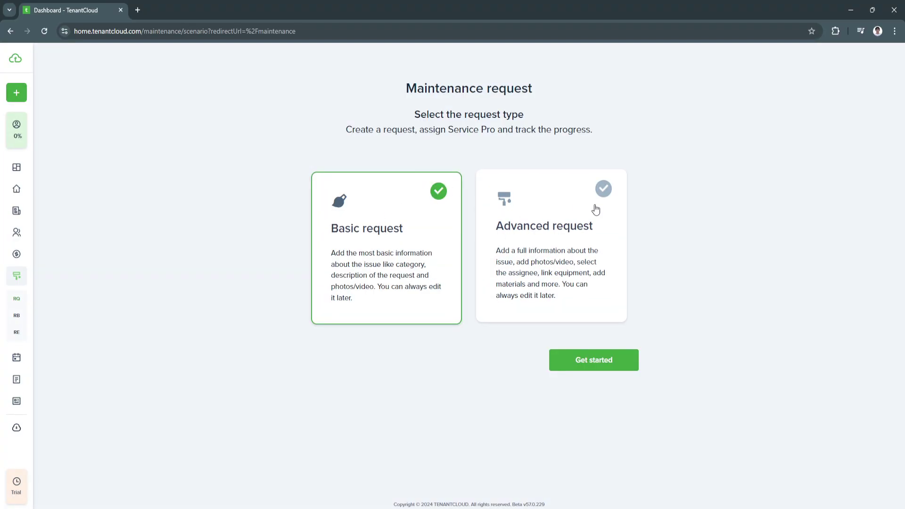
pyautogui.moveTo(21, 306)
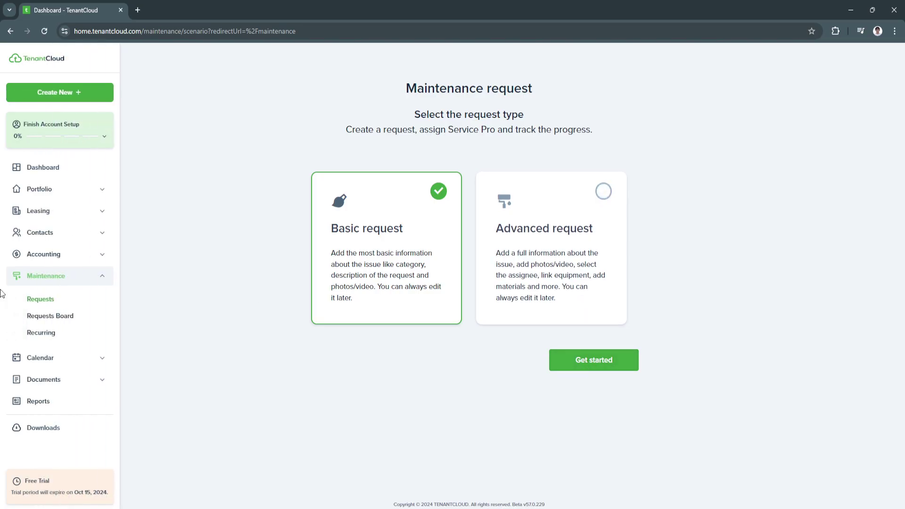
pyautogui.click(38, 319)
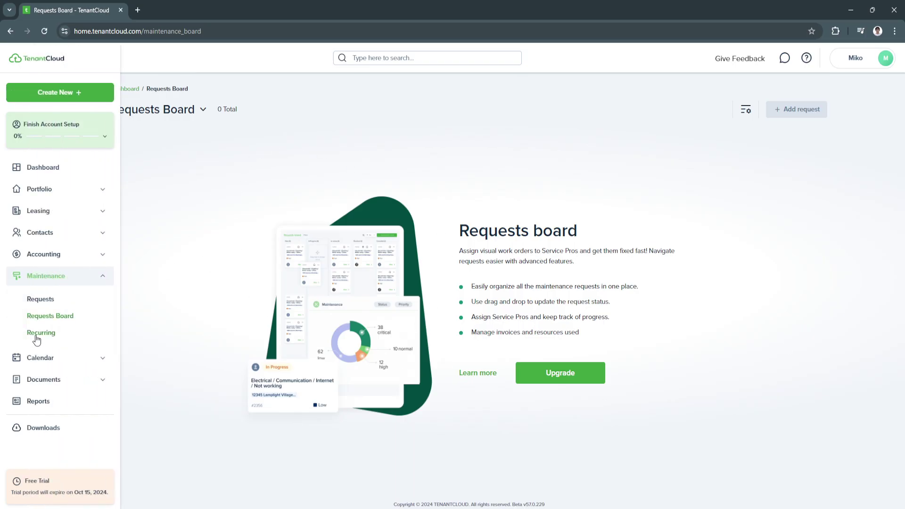
pyautogui.click(35, 334)
pyautogui.moveTo(5, 346)
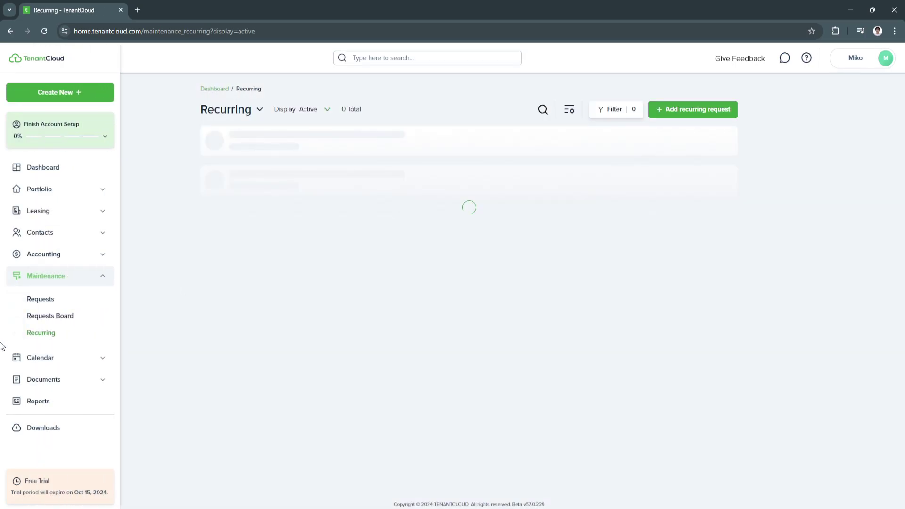
pyautogui.click(33, 346)
pyautogui.click(53, 321)
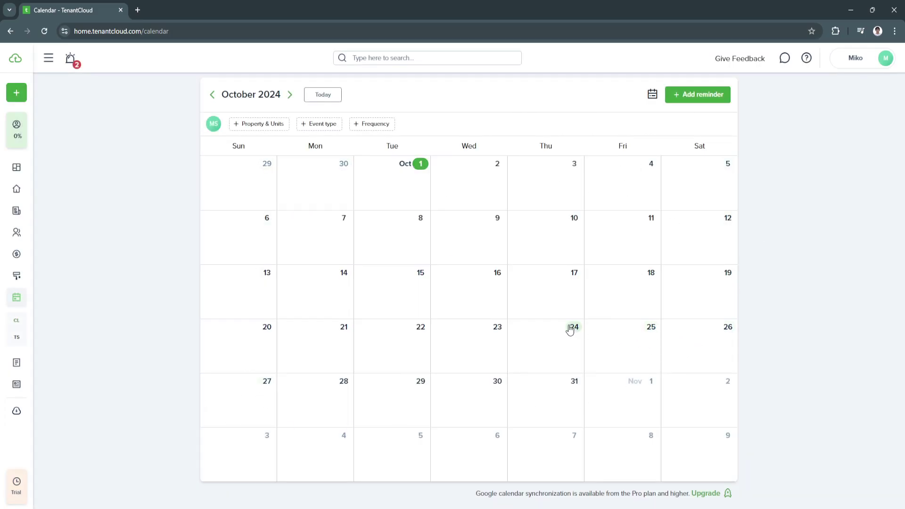
pyautogui.click(628, 193)
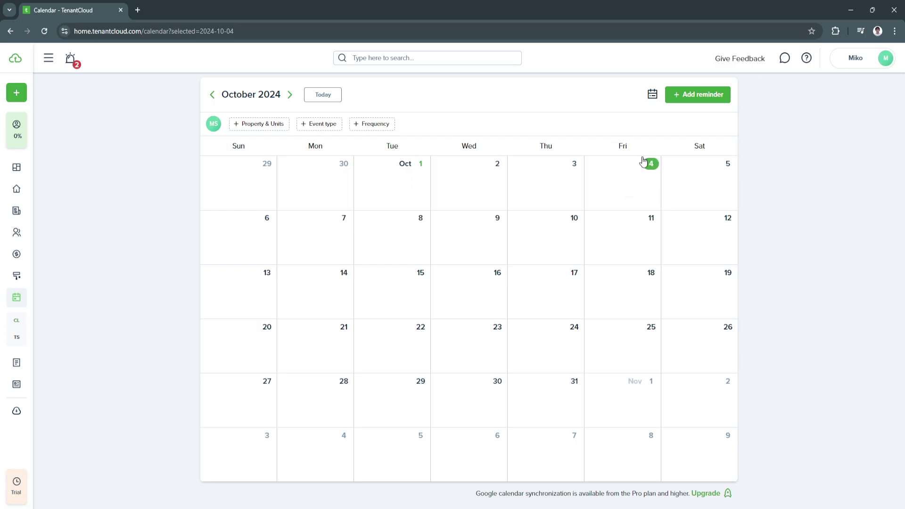
pyautogui.click(681, 102)
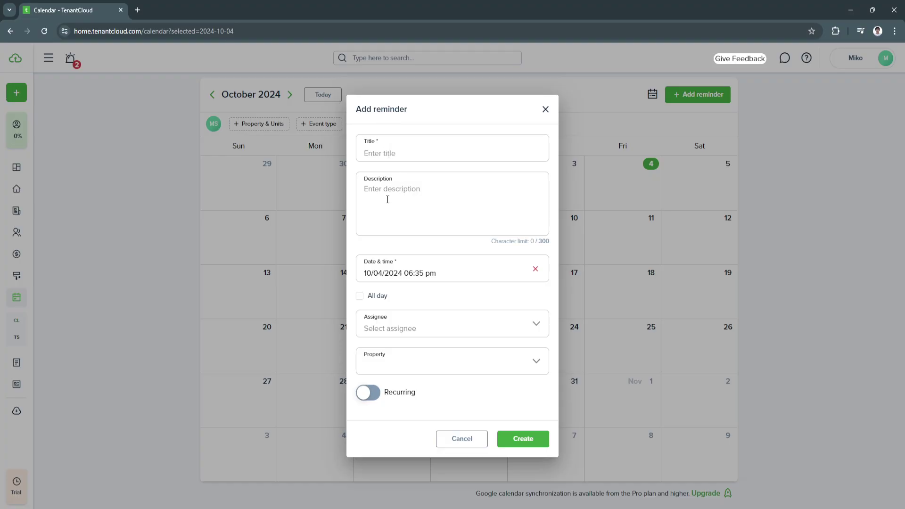
pyautogui.click(412, 326)
pyautogui.click(412, 327)
pyautogui.click(412, 327)
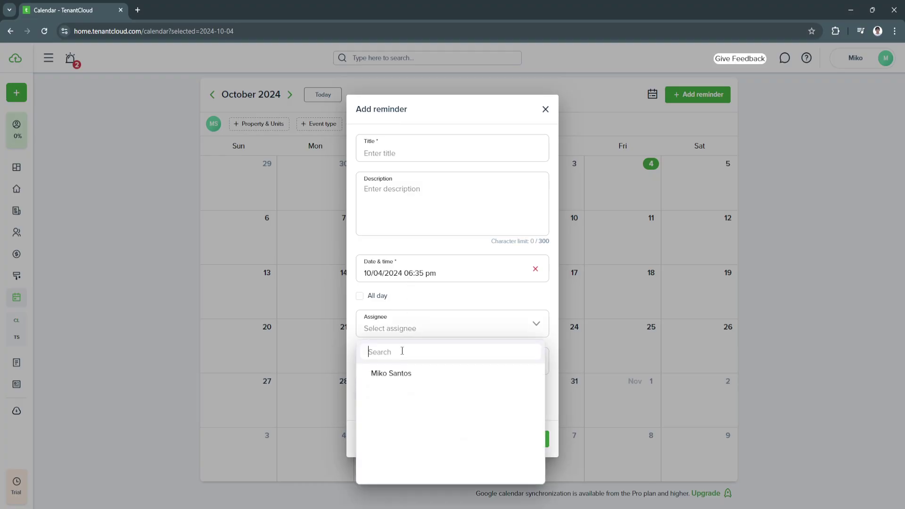
pyautogui.click(413, 327)
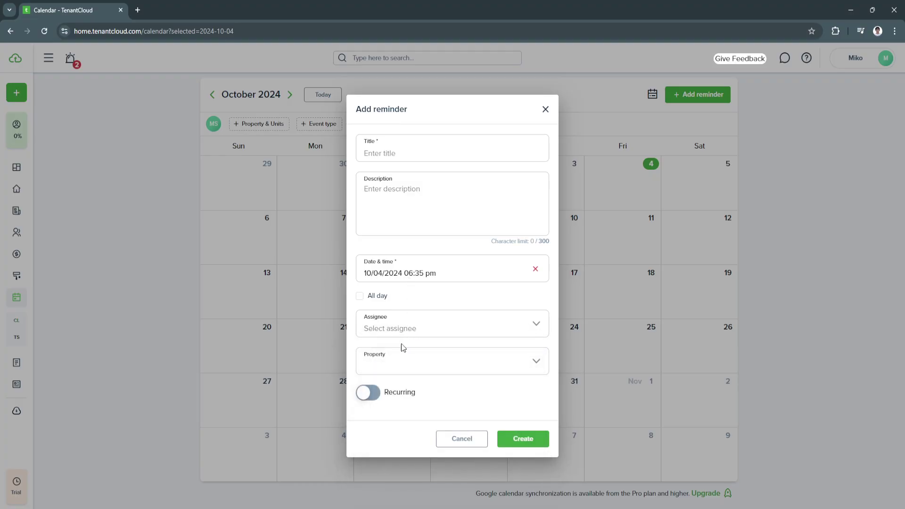
pyautogui.click(401, 362)
pyautogui.click(401, 361)
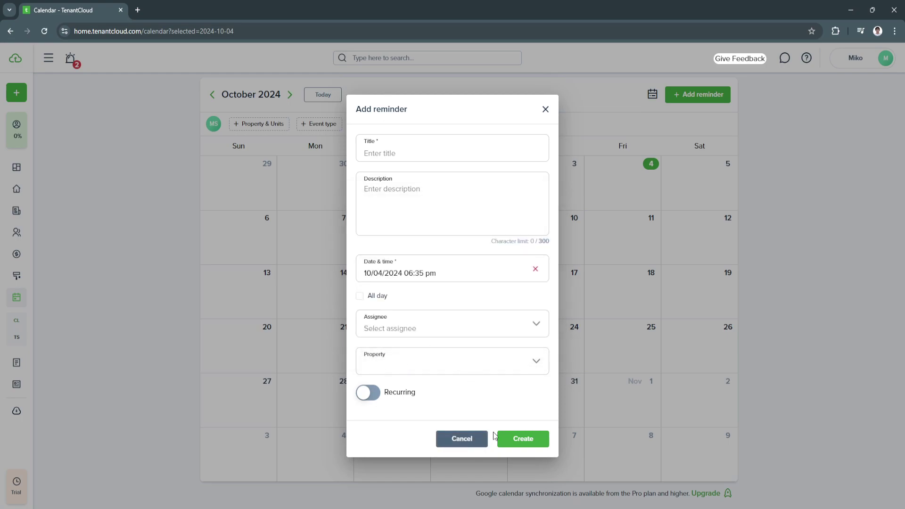
pyautogui.click(549, 113)
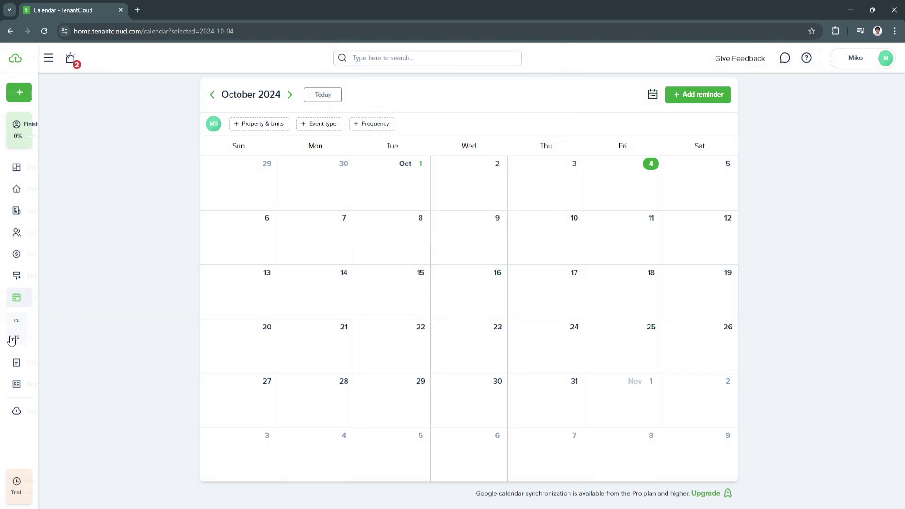
# View the empty Tasks list, then inspect a new task's date and assignee options and cancel it.
pyautogui.click(34, 338)
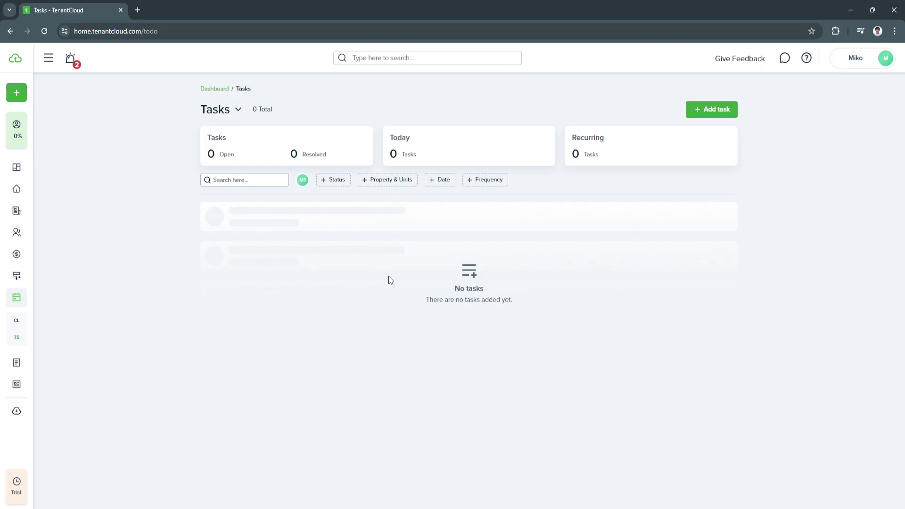
pyautogui.moveTo(33, 283)
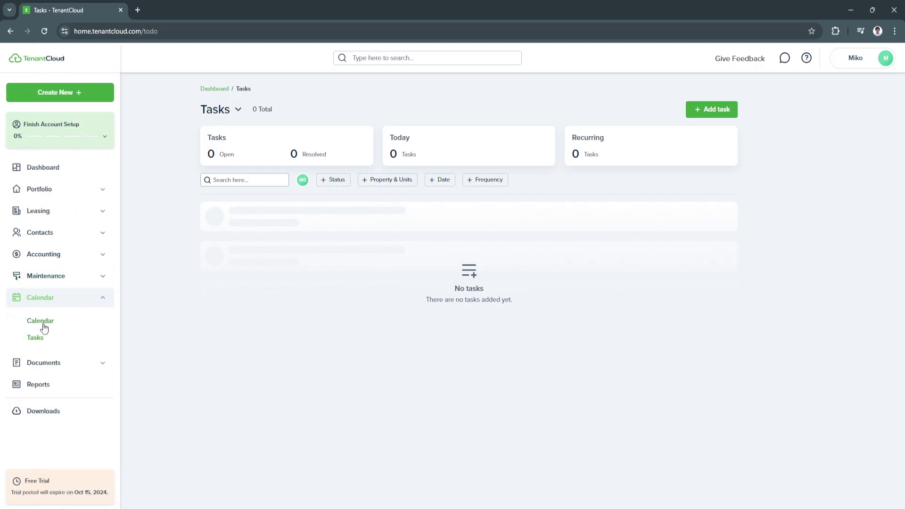
pyautogui.click(707, 111)
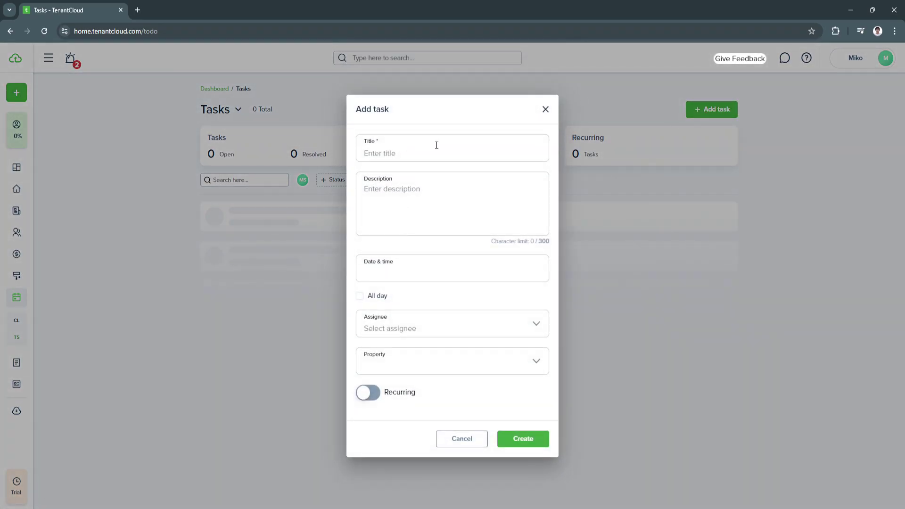
pyautogui.click(392, 276)
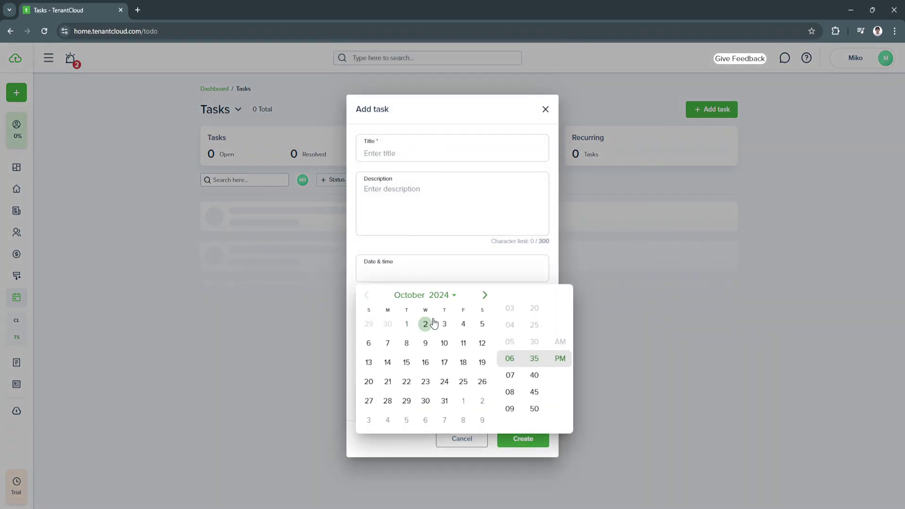
pyautogui.click(711, 295)
pyautogui.click(403, 331)
pyautogui.click(597, 346)
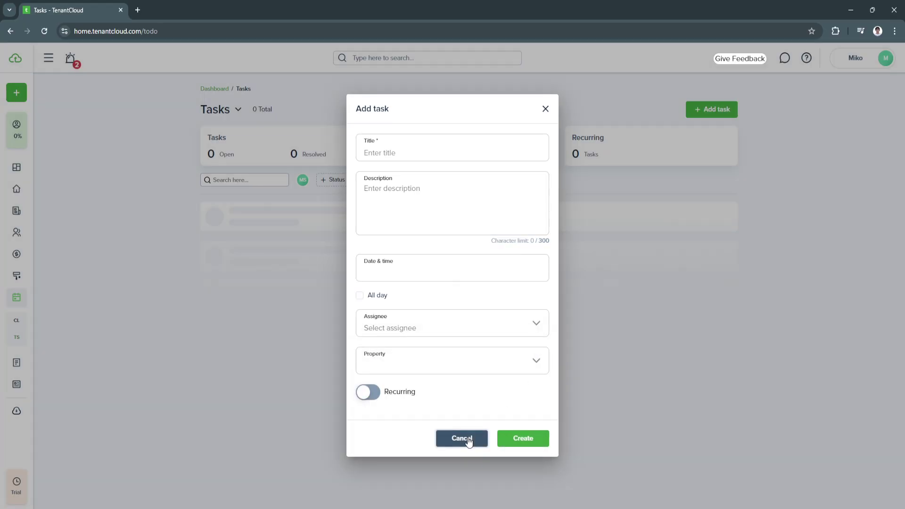
pyautogui.click(469, 439)
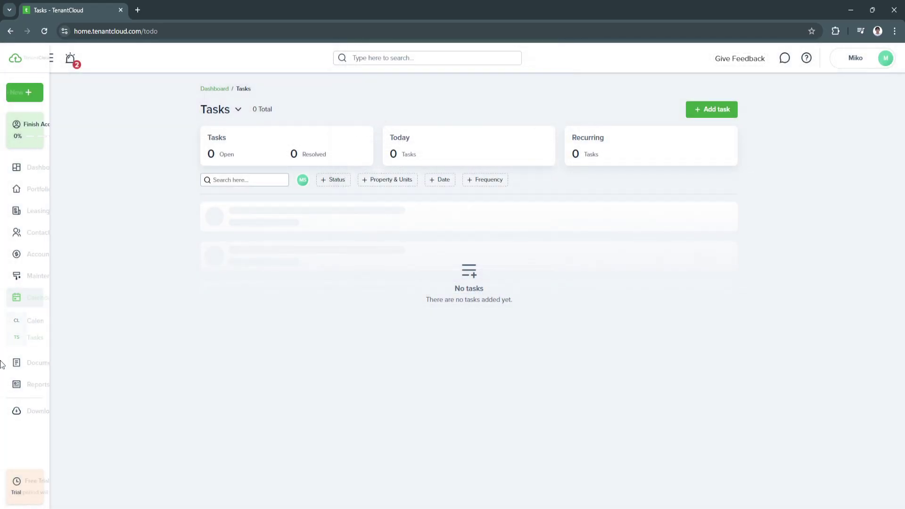
pyautogui.click(33, 368)
# Look through the empty File manager and Templates, then browse the Landlord forms templates.
pyautogui.click(43, 344)
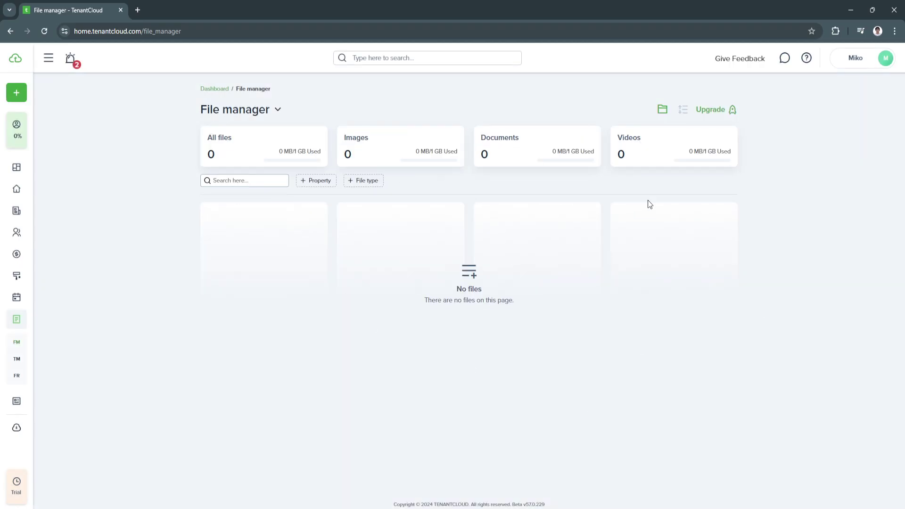
pyautogui.click(37, 358)
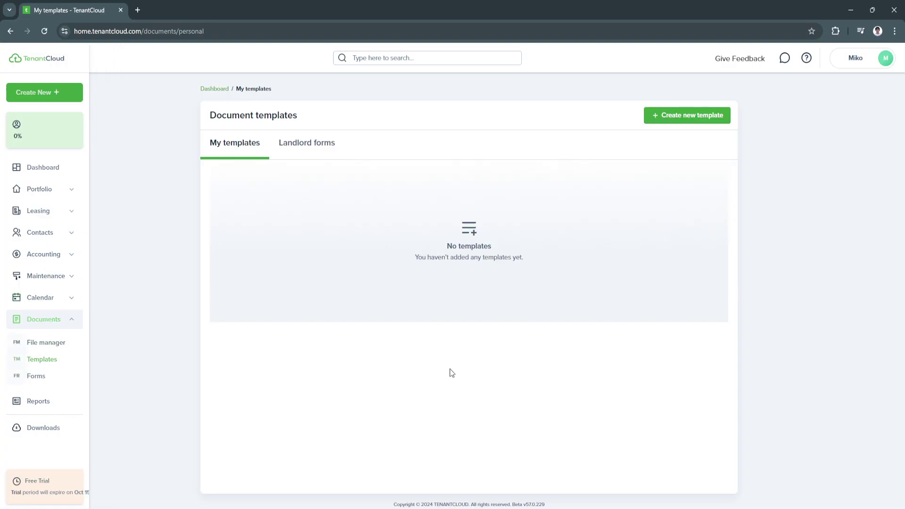
pyautogui.click(315, 148)
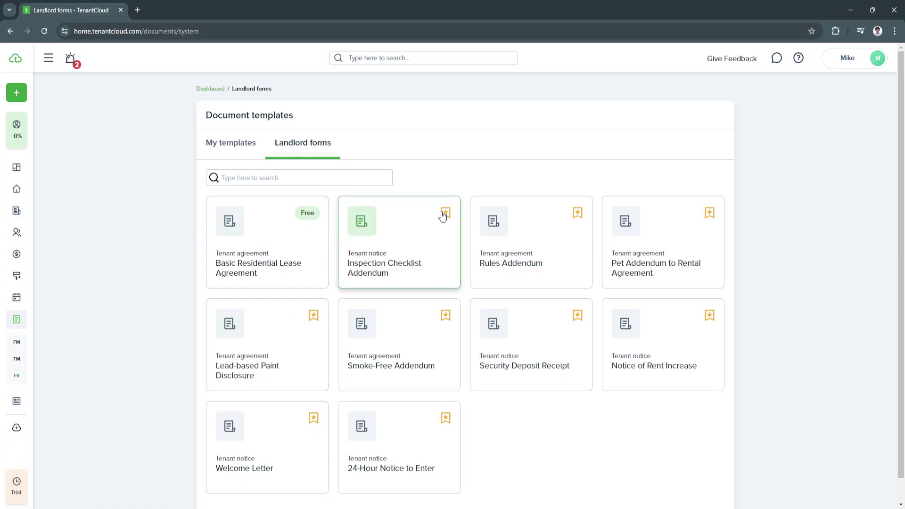
pyautogui.scroll(-1, 428, 339)
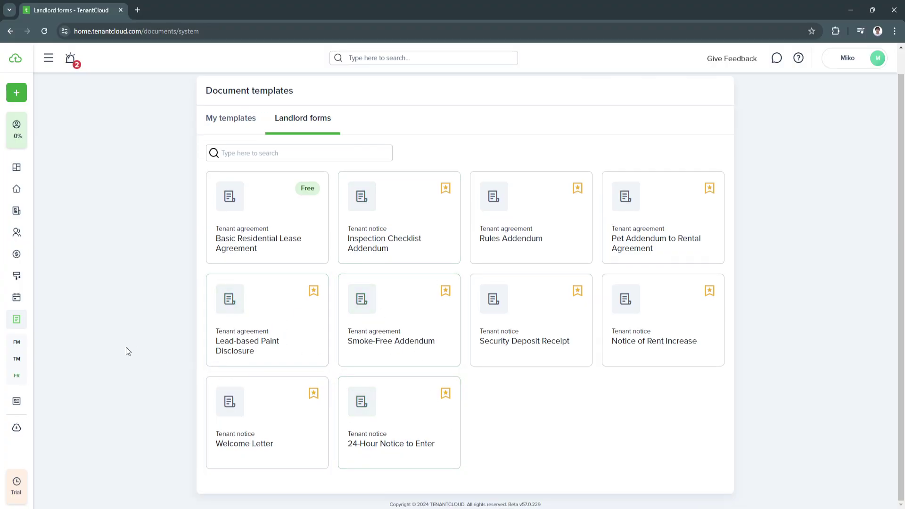
pyautogui.moveTo(11, 355)
# Review the Rental, Financial and upgrade-only reports, then show the empty Downloads panel.
pyautogui.click(35, 401)
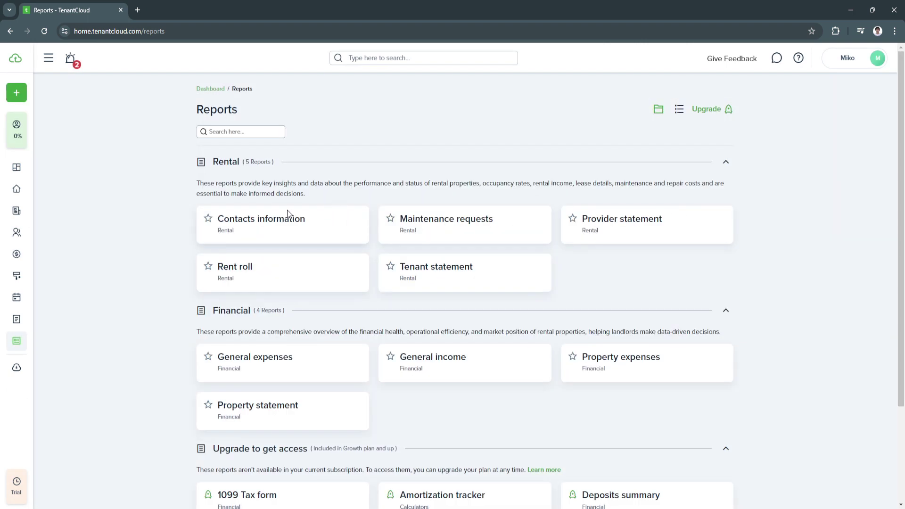
pyautogui.doubleClick(216, 311)
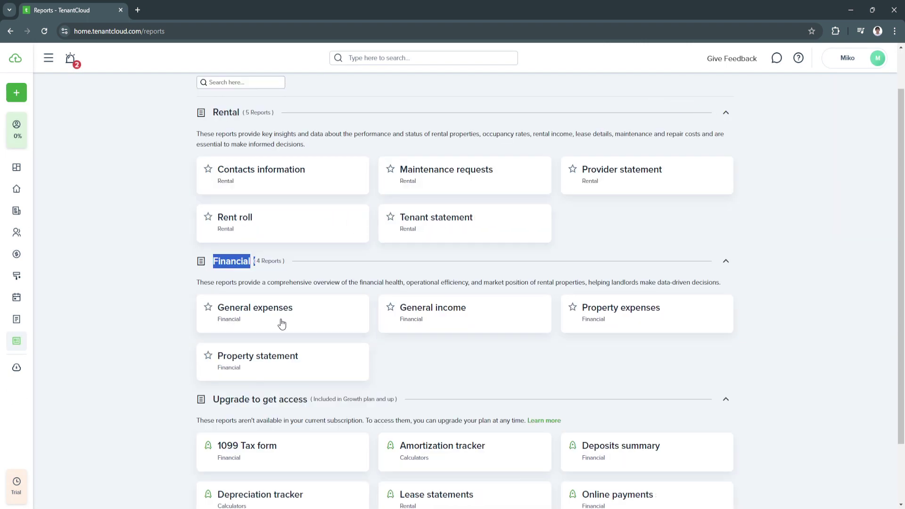
pyautogui.scroll(-3, 214, 378)
pyautogui.moveTo(211, 324); pyautogui.dragTo(312, 325)
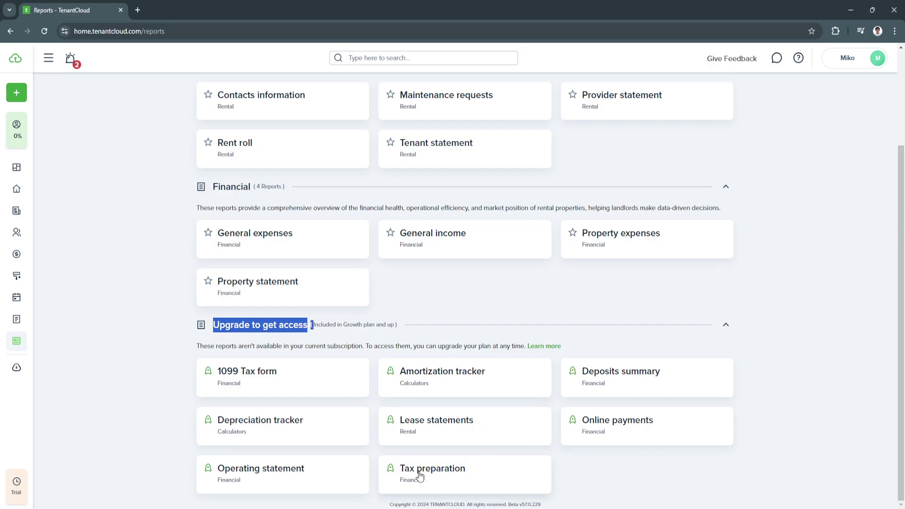
pyautogui.click(30, 372)
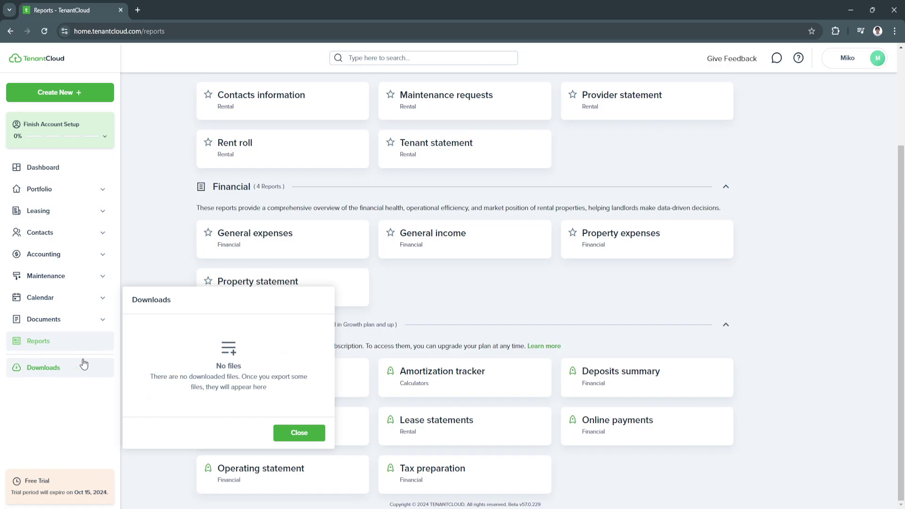
# Close Downloads, go back to the Dashboard and expand the 0% Finish Account Setup checklist.
pyautogui.click(142, 189)
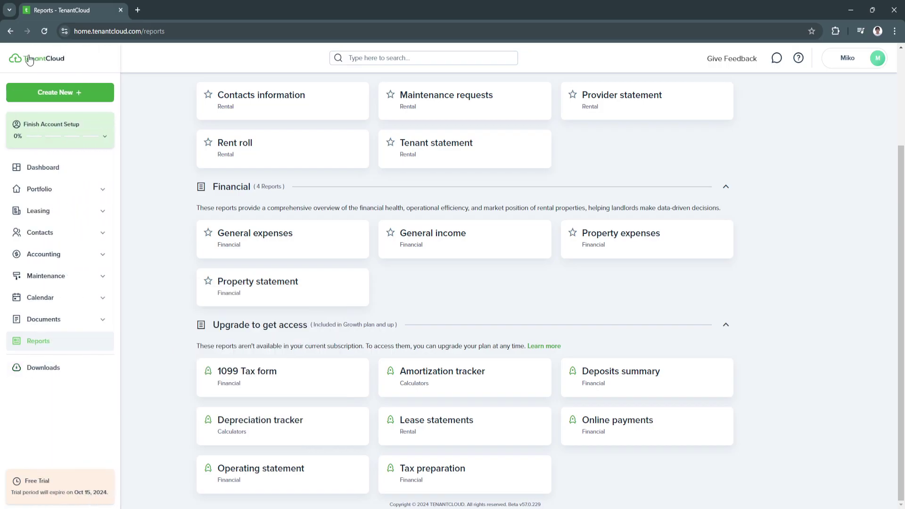
pyautogui.click(21, 167)
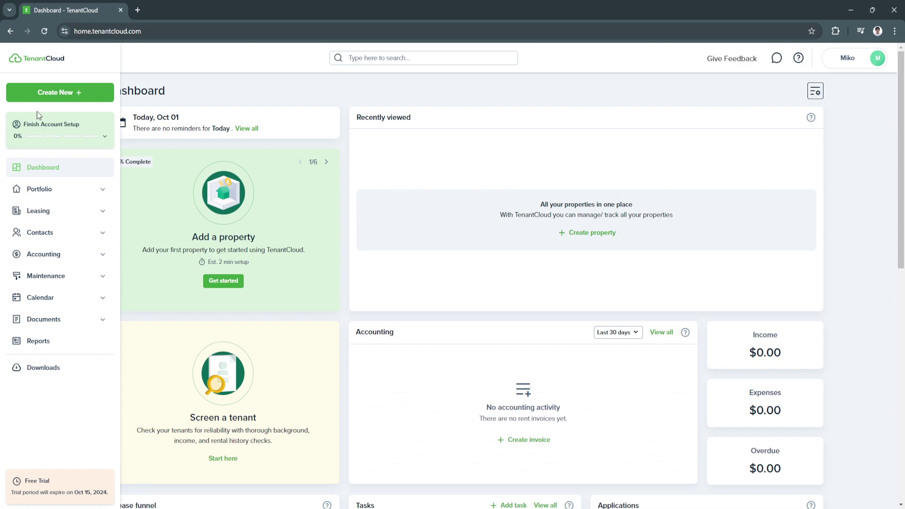
pyautogui.click(38, 135)
pyautogui.click(38, 133)
pyautogui.click(40, 132)
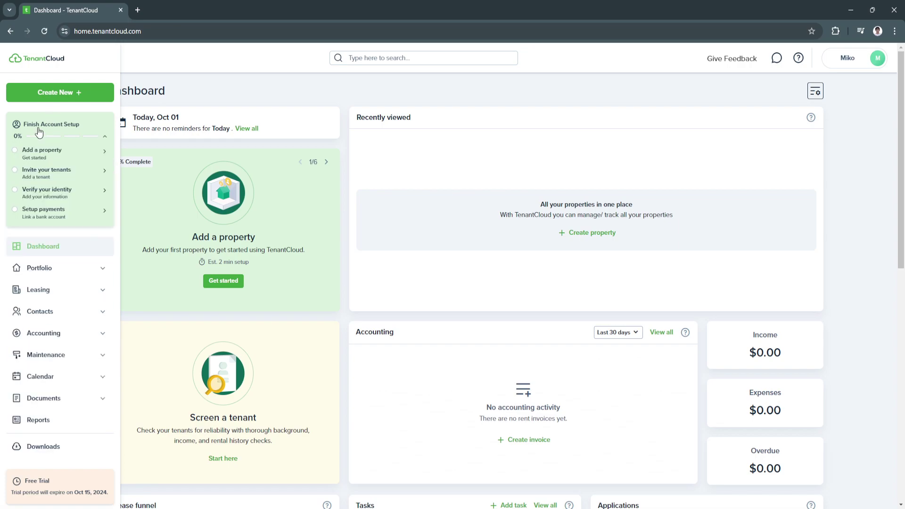